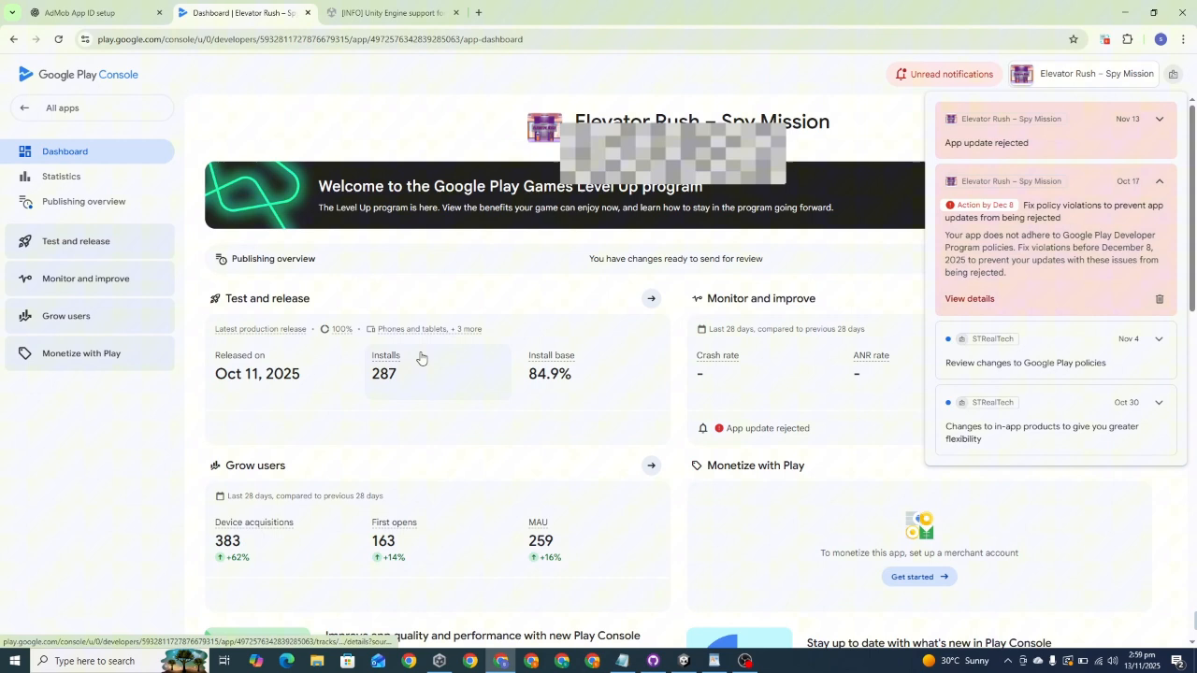
Step: Examine which Unity versions support 16 KB memory page sizes in the Unity Discussions post
{"action": "left_click", "coordinate": [439, 662]}
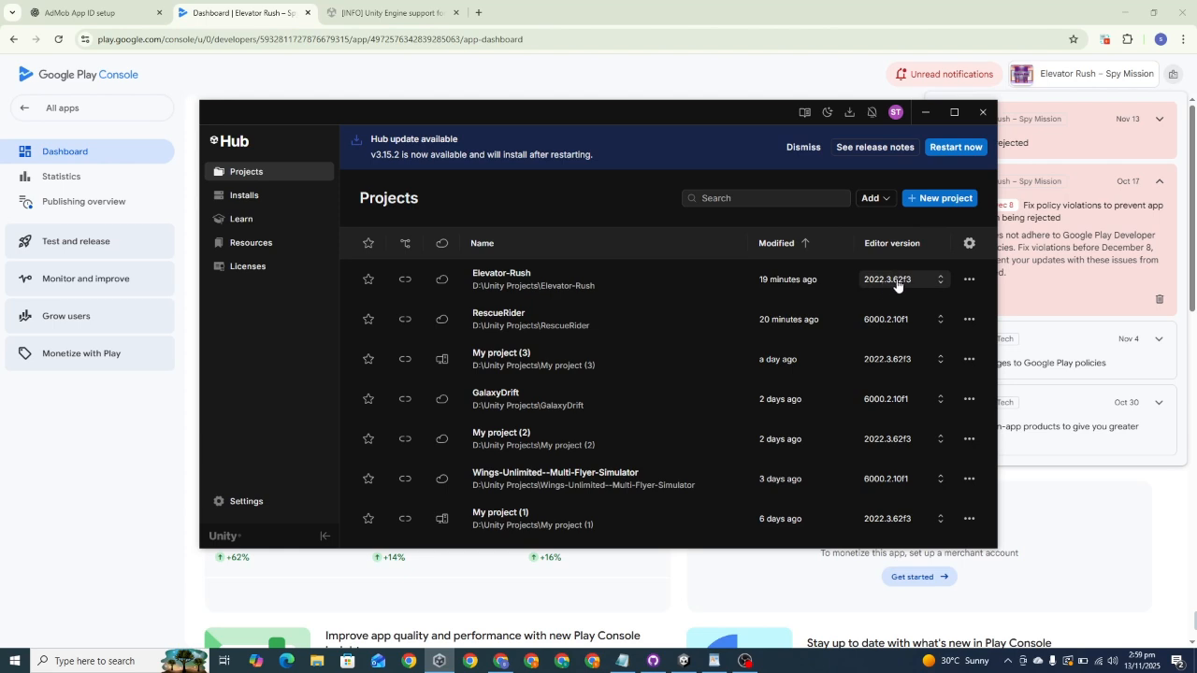
{"action": "left_click", "coordinate": [925, 111]}
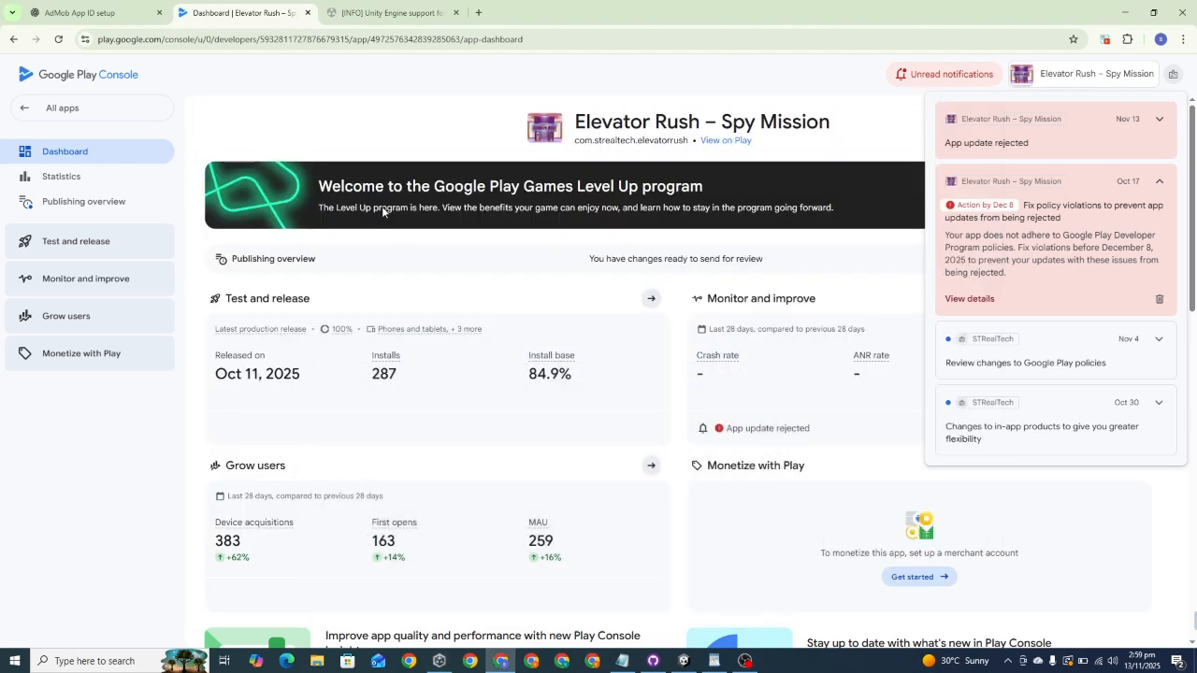
{"action": "left_click", "coordinate": [405, 16]}
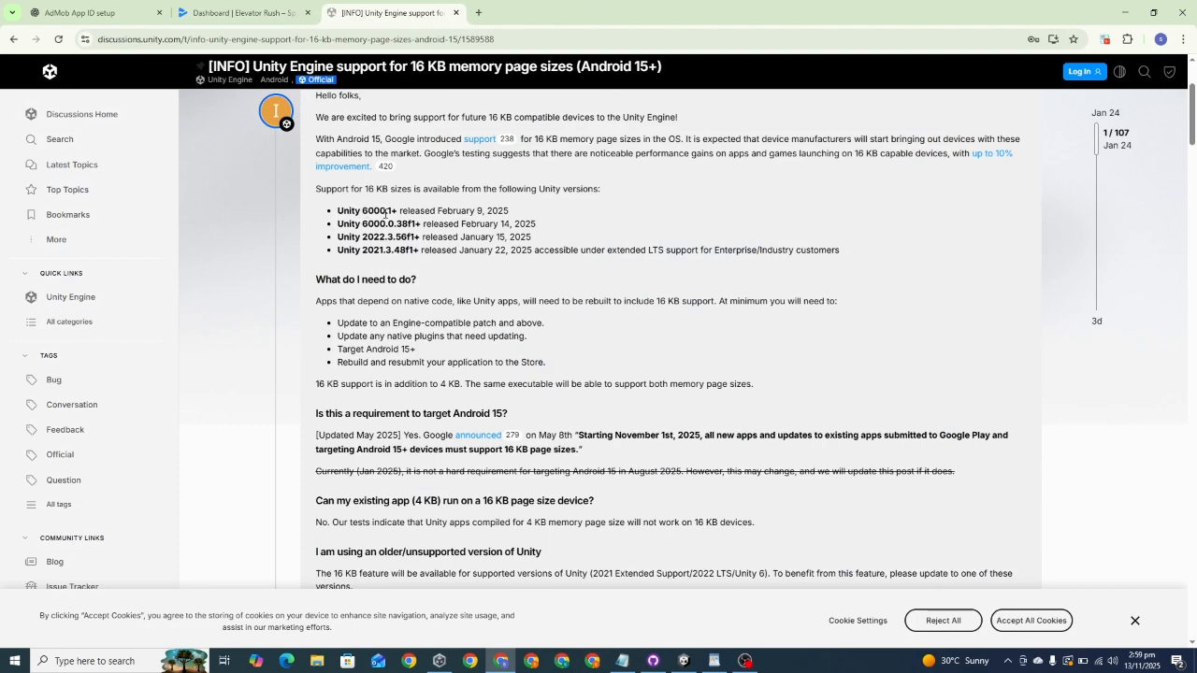
{"action": "left_click_drag", "start_coordinate": [361, 212], "coordinate": [402, 213]}
{"action": "left_click_drag", "start_coordinate": [363, 237], "coordinate": [396, 240]}
{"action": "double_click", "coordinate": [416, 237]}
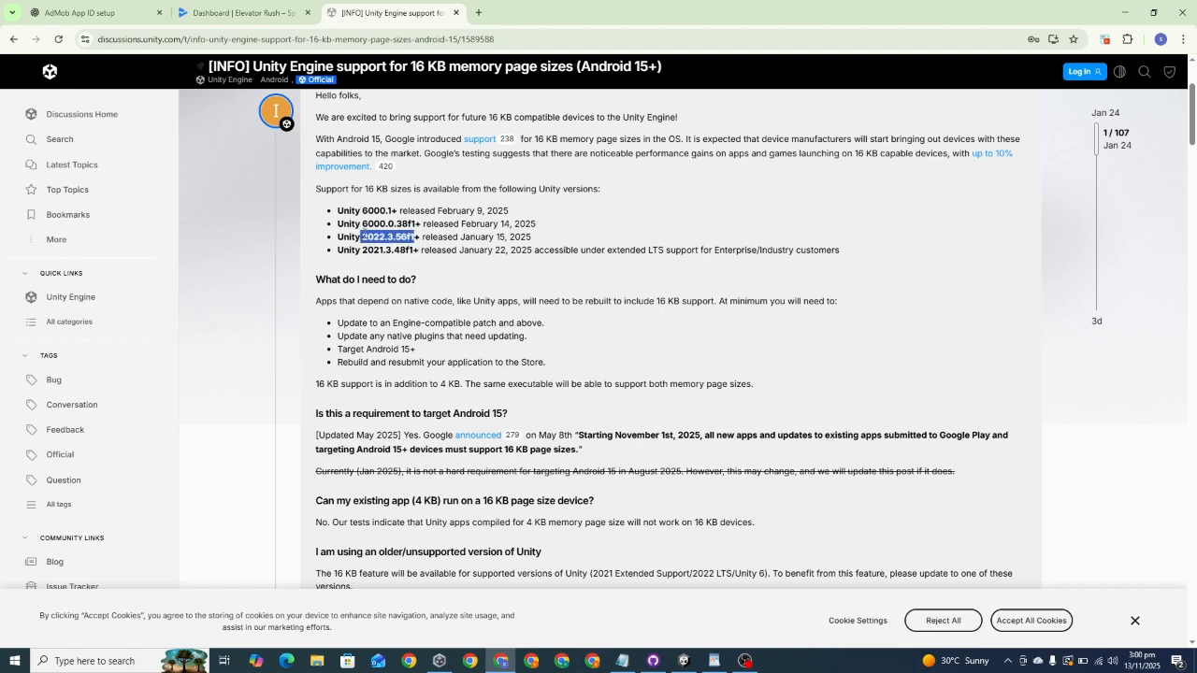
Step: Review the Elevator-Rush editor version, the installed editors and the official releases available for installation in Unity Hub
{"action": "left_click", "coordinate": [438, 660]}
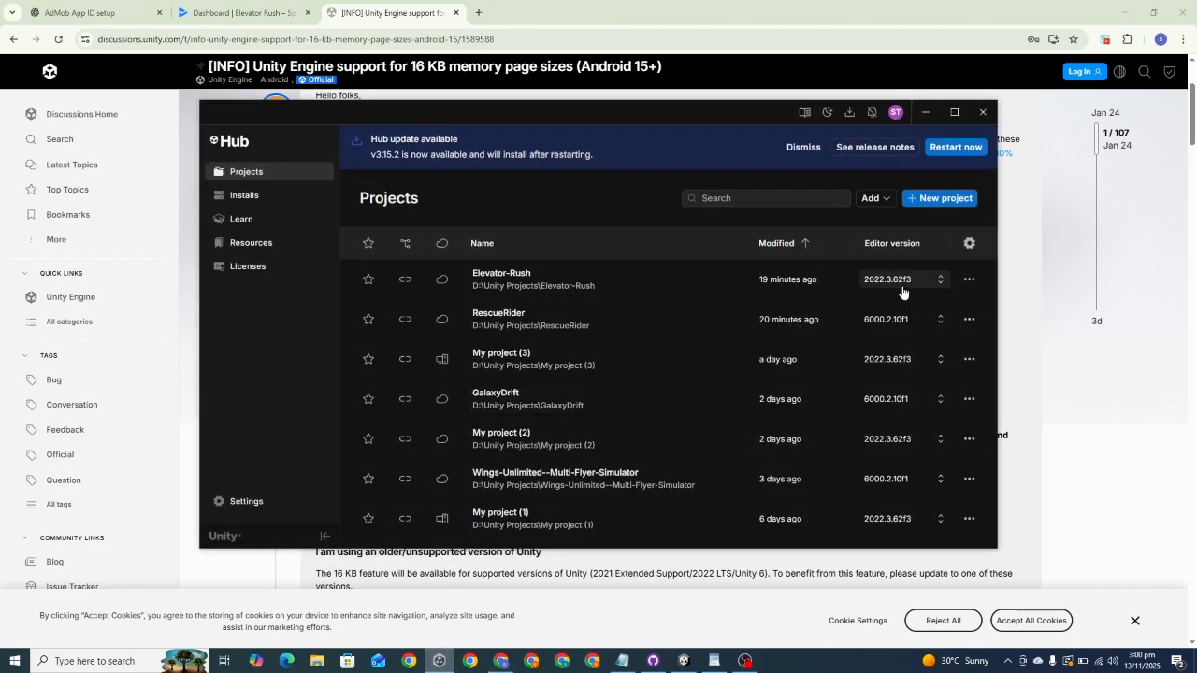
{"action": "left_click", "coordinate": [249, 196]}
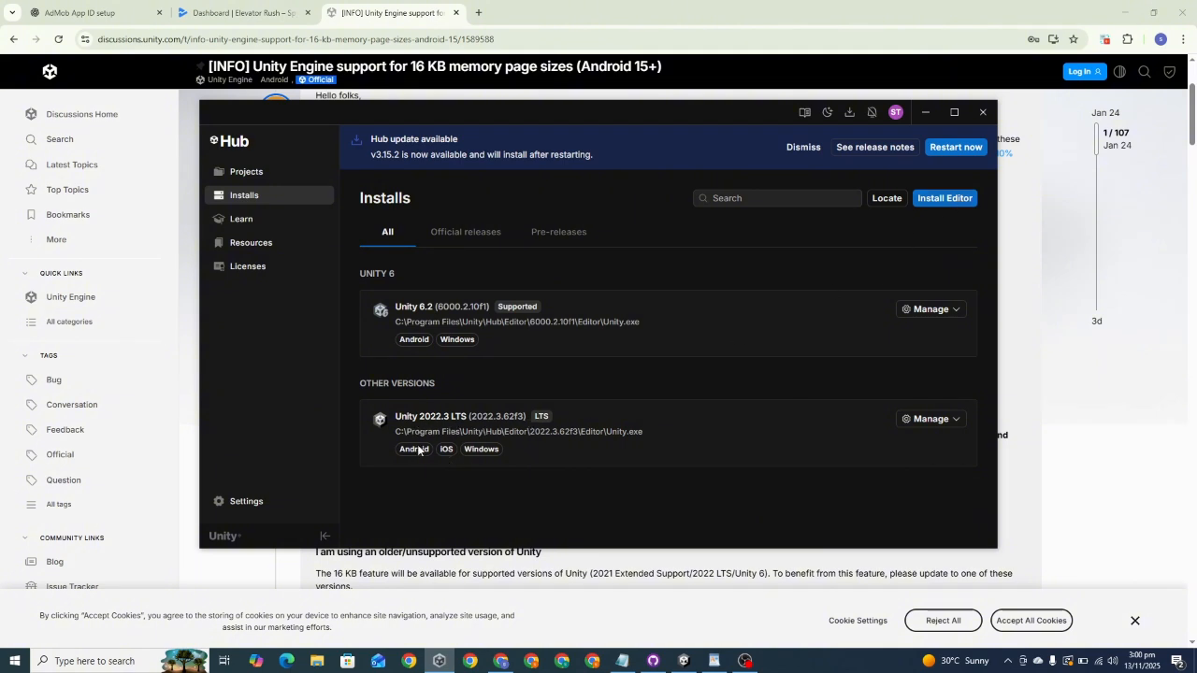
{"action": "left_click", "coordinate": [963, 200]}
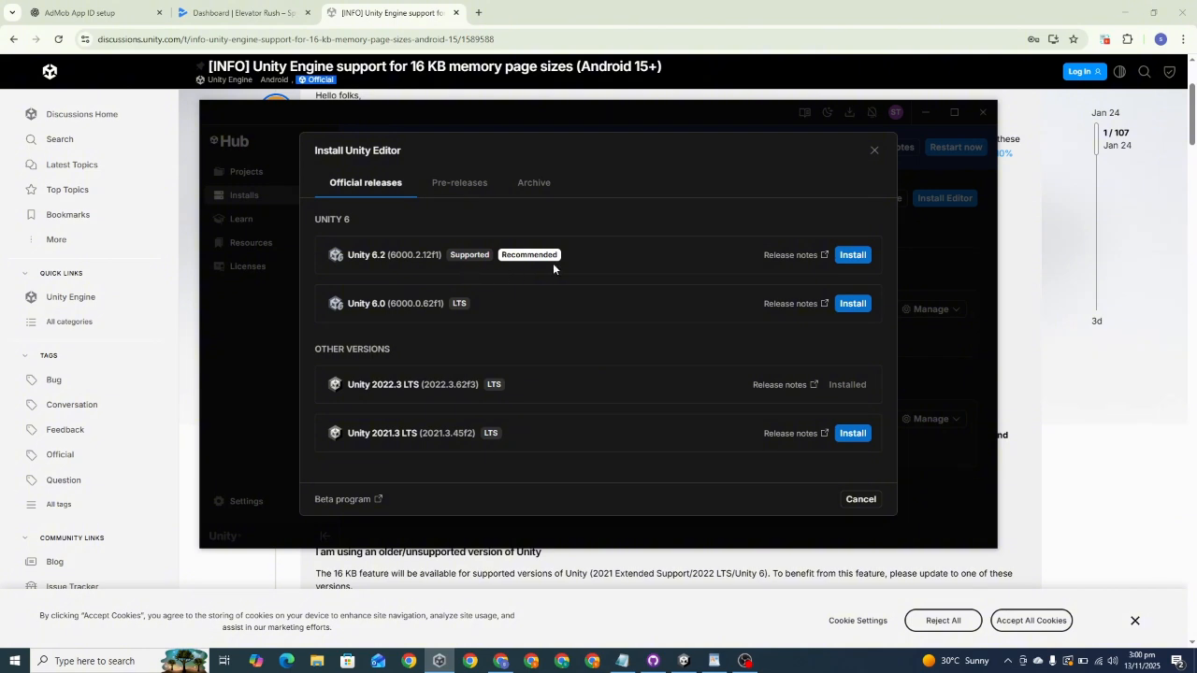
{"action": "left_click", "coordinate": [873, 150]}
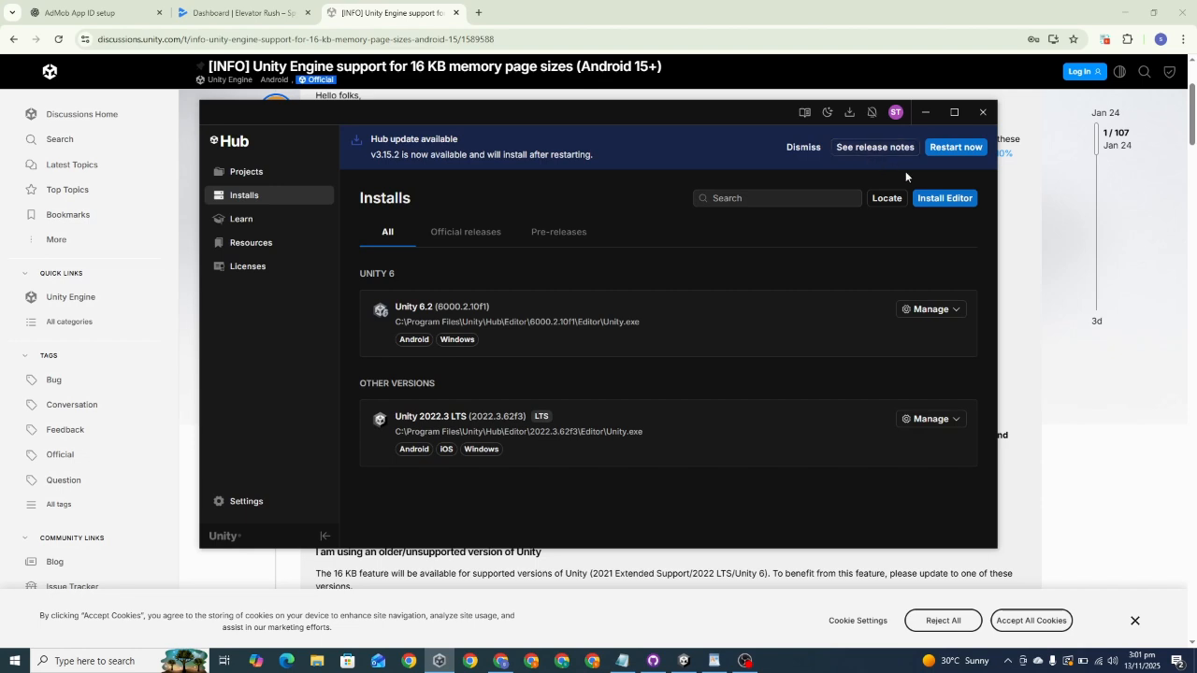
{"action": "left_click", "coordinate": [928, 113]}
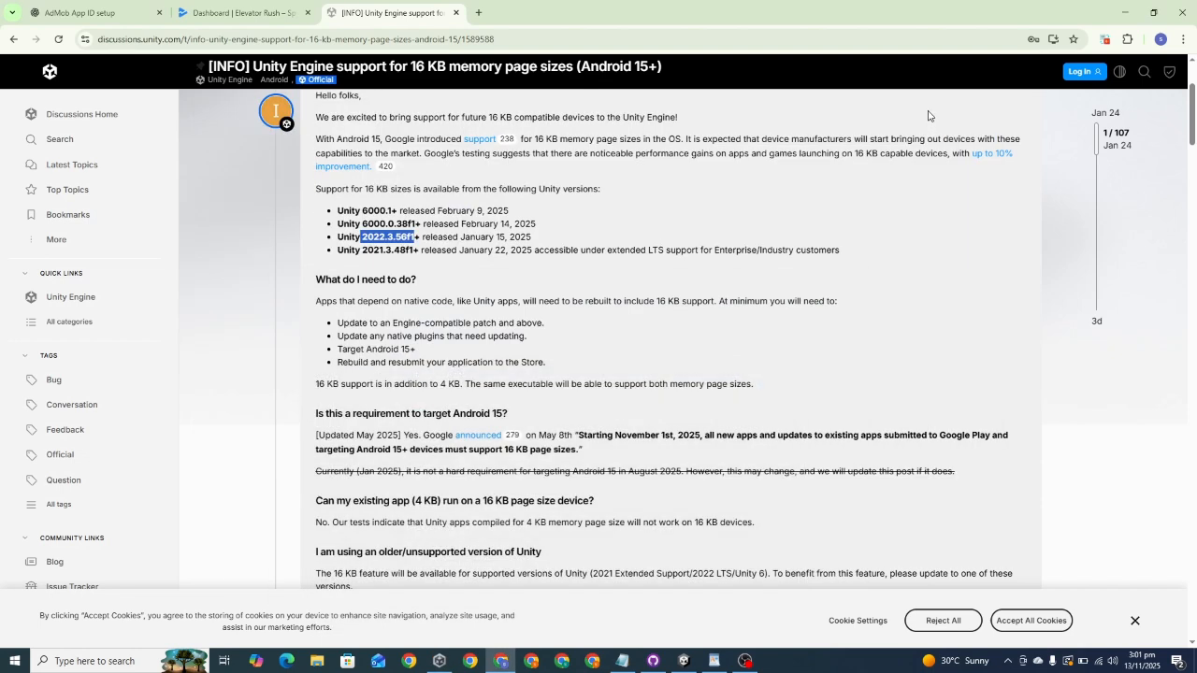
Step: Check the Elevator-Rush project's editor version in Unity Hub and switch to its open Unity editor
{"action": "left_click", "coordinate": [239, 12]}
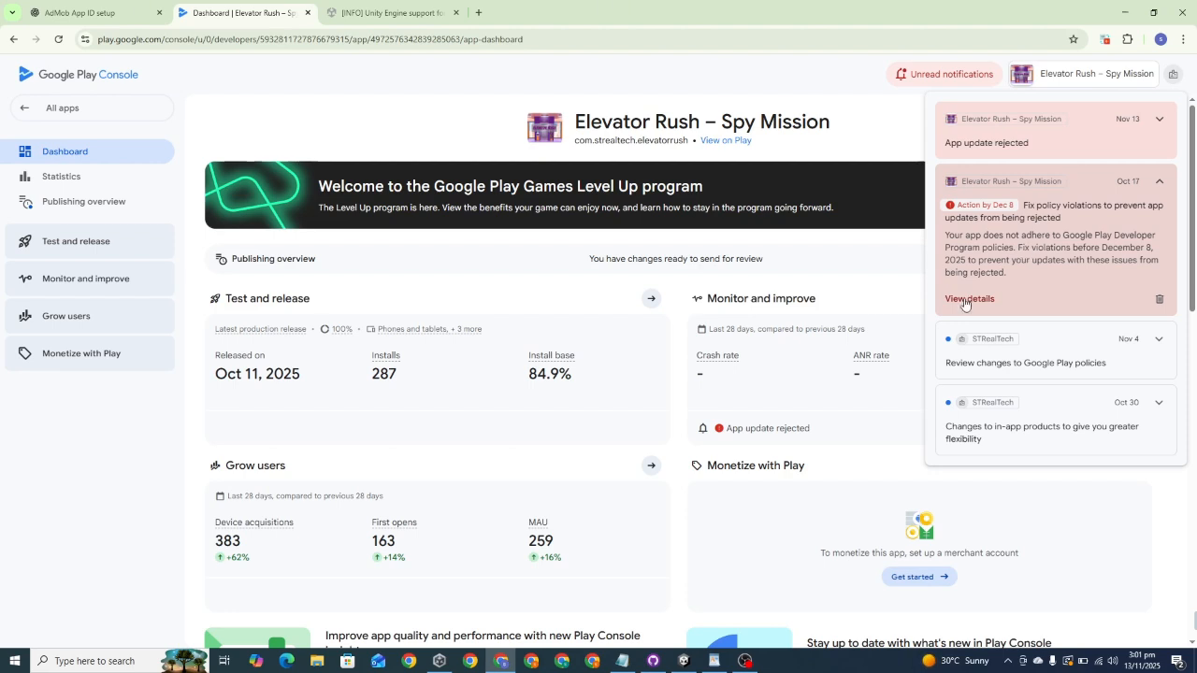
{"action": "left_click", "coordinate": [439, 661]}
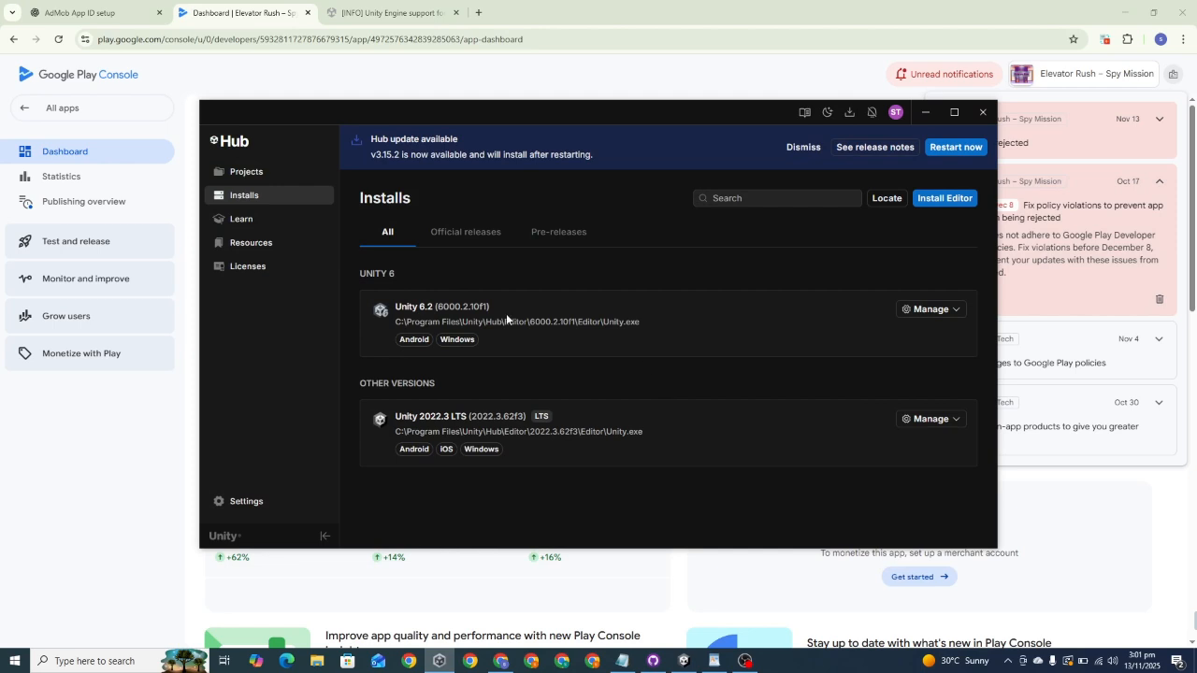
{"action": "left_click", "coordinate": [257, 178]}
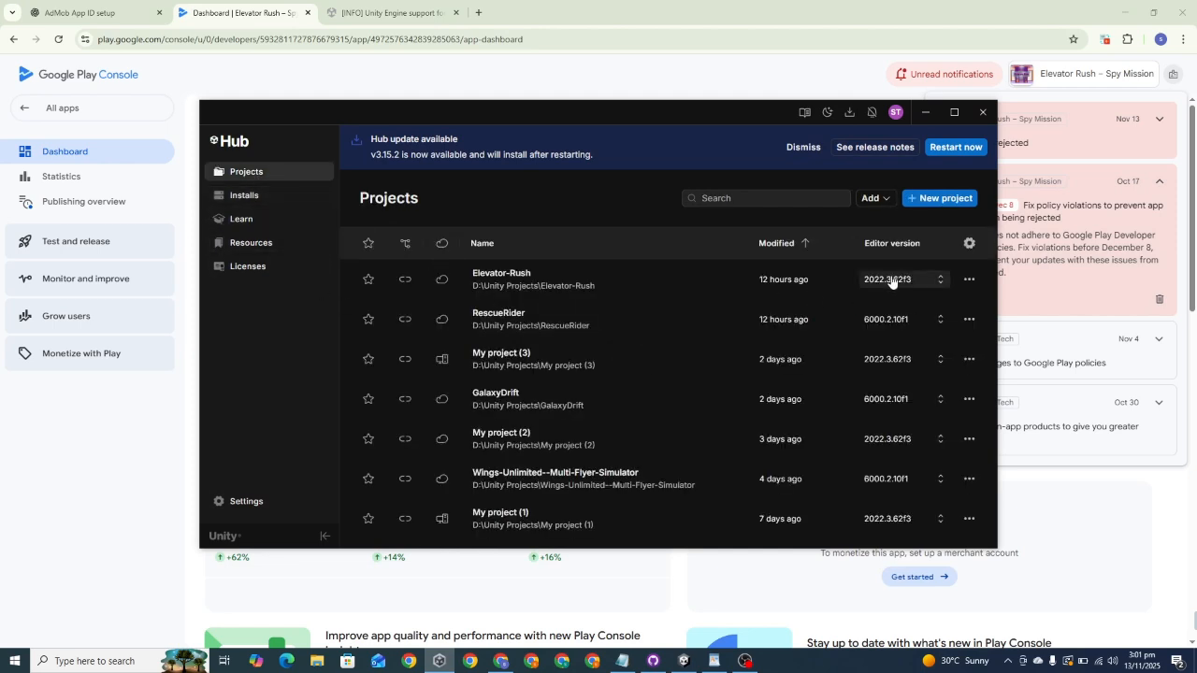
{"action": "left_click", "coordinate": [690, 652]}
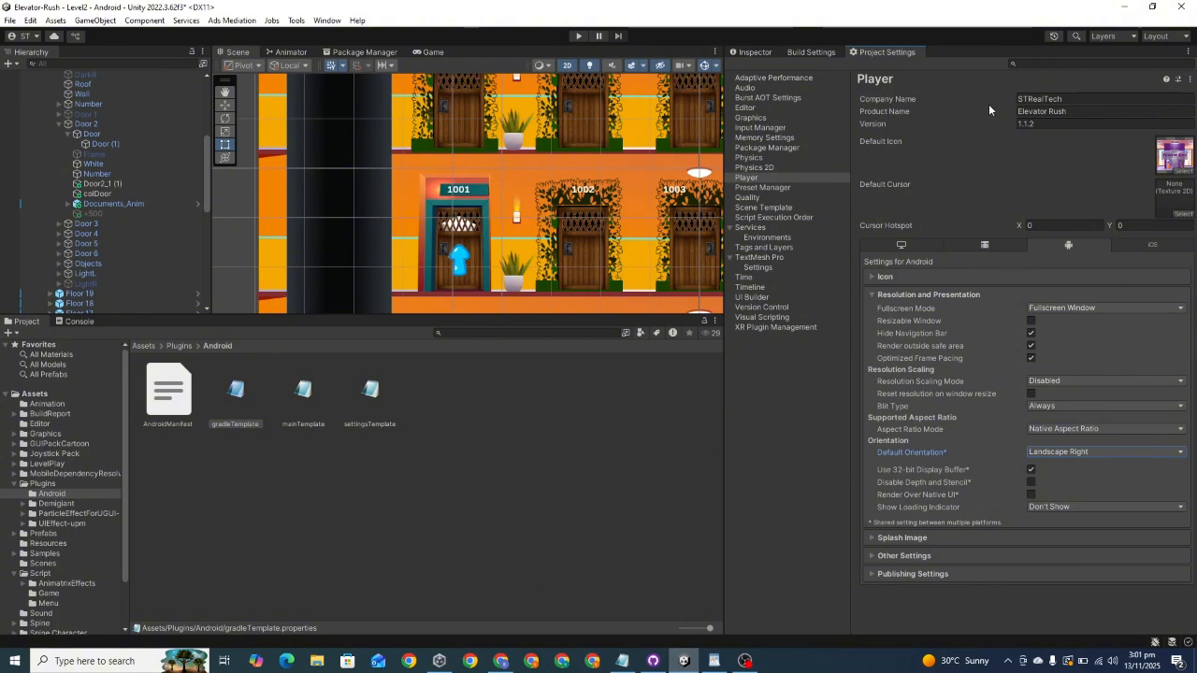
{"action": "left_click", "coordinate": [812, 53]}
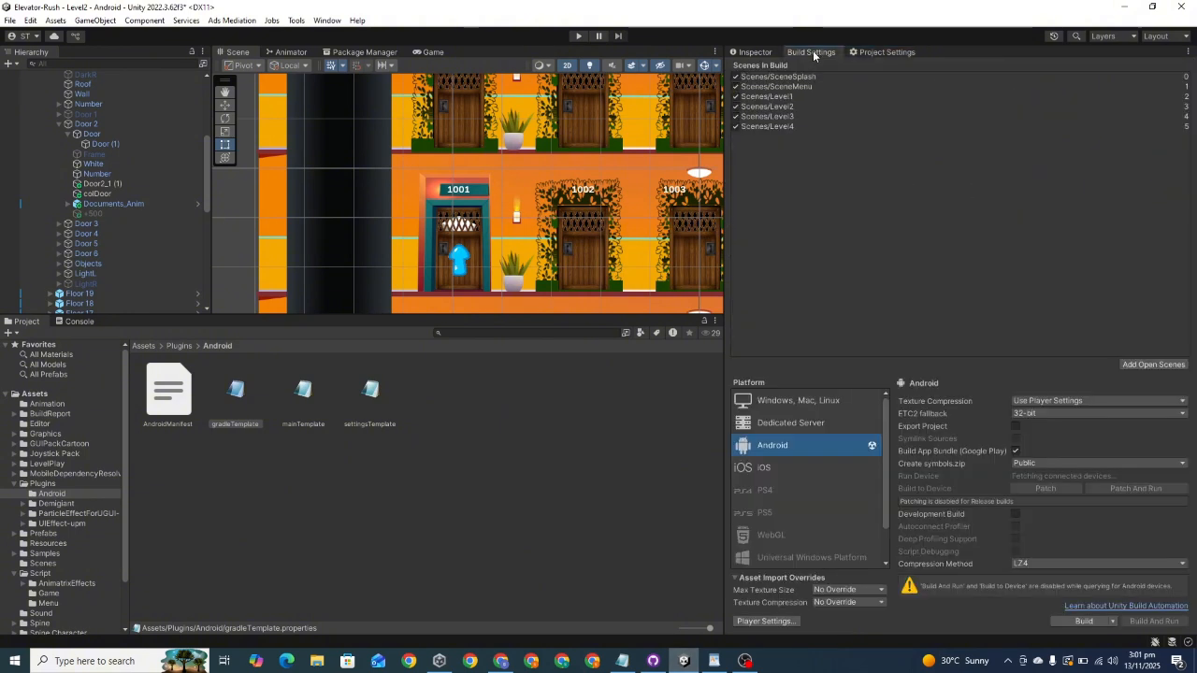
{"action": "left_click", "coordinate": [1076, 622]}
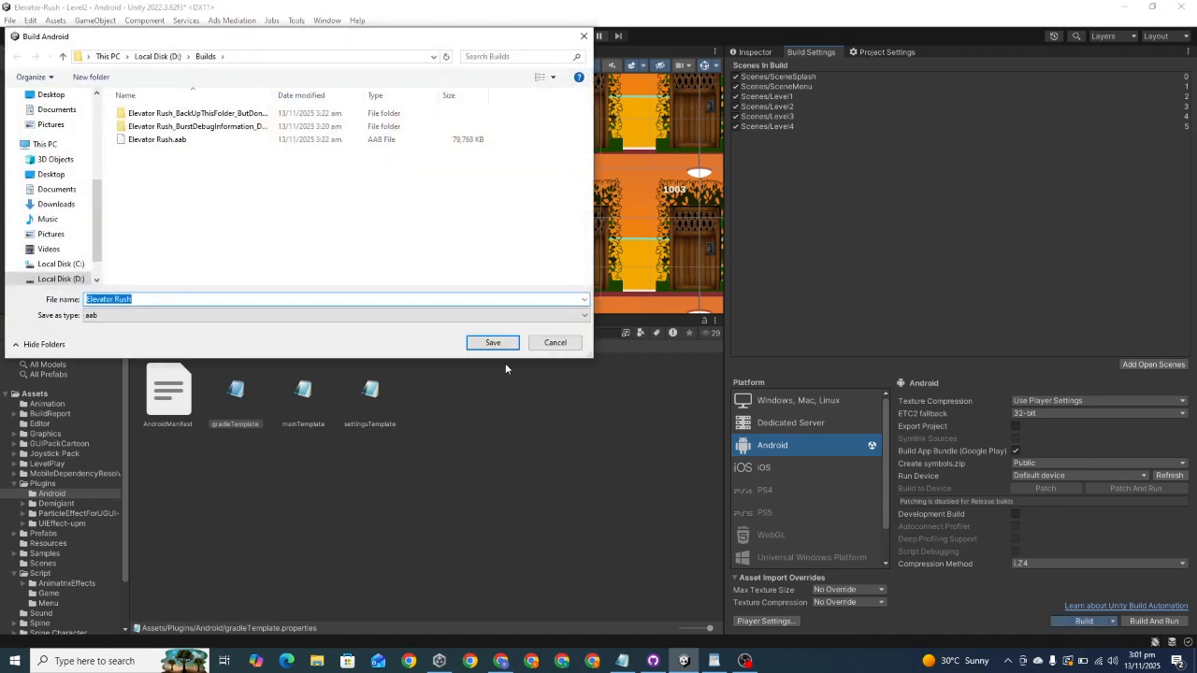
{"action": "left_click", "coordinate": [493, 342]}
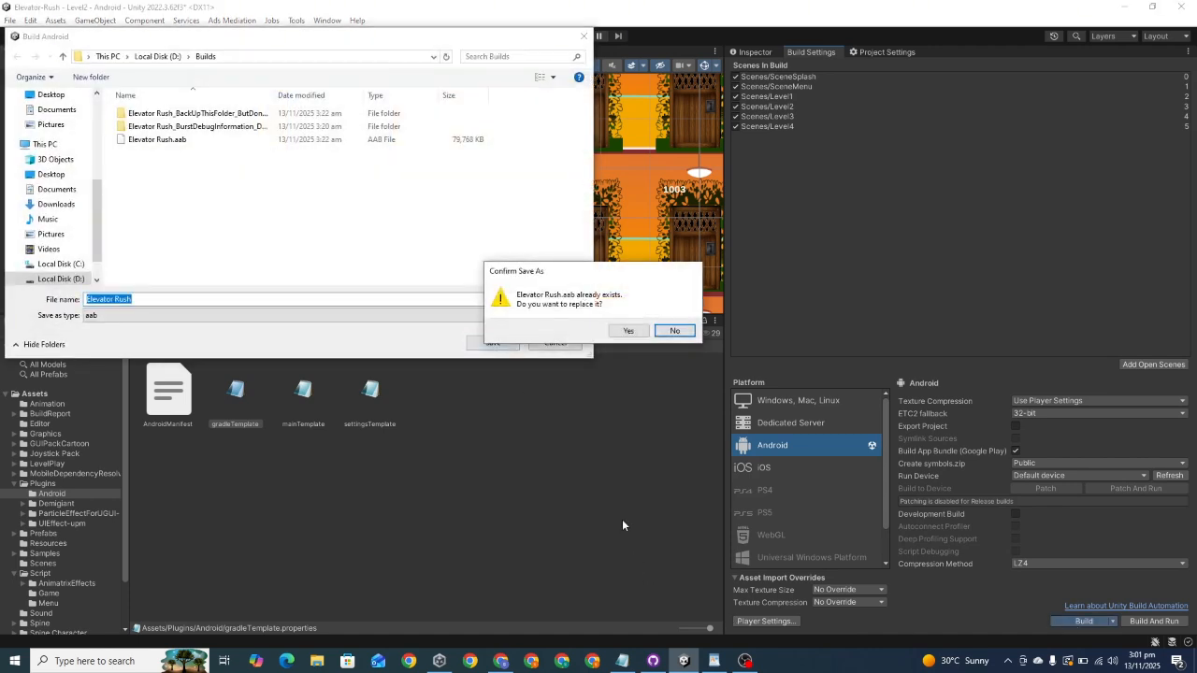
{"action": "left_click", "coordinate": [670, 332]}
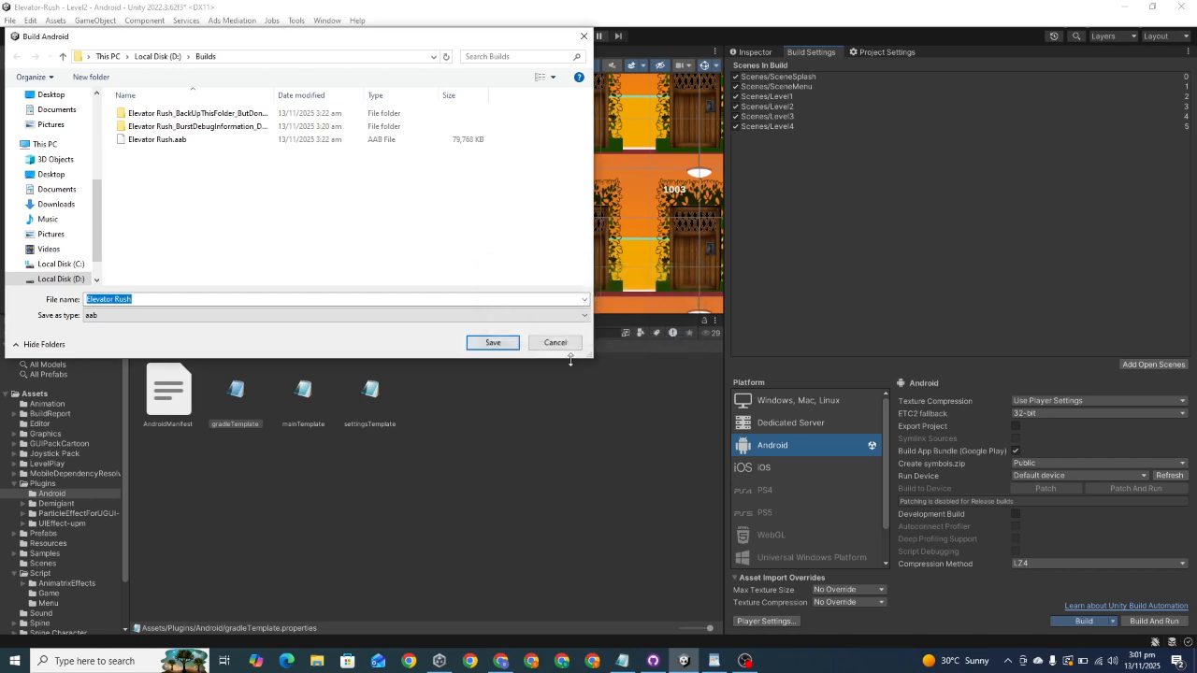
{"action": "left_click", "coordinate": [569, 345]}
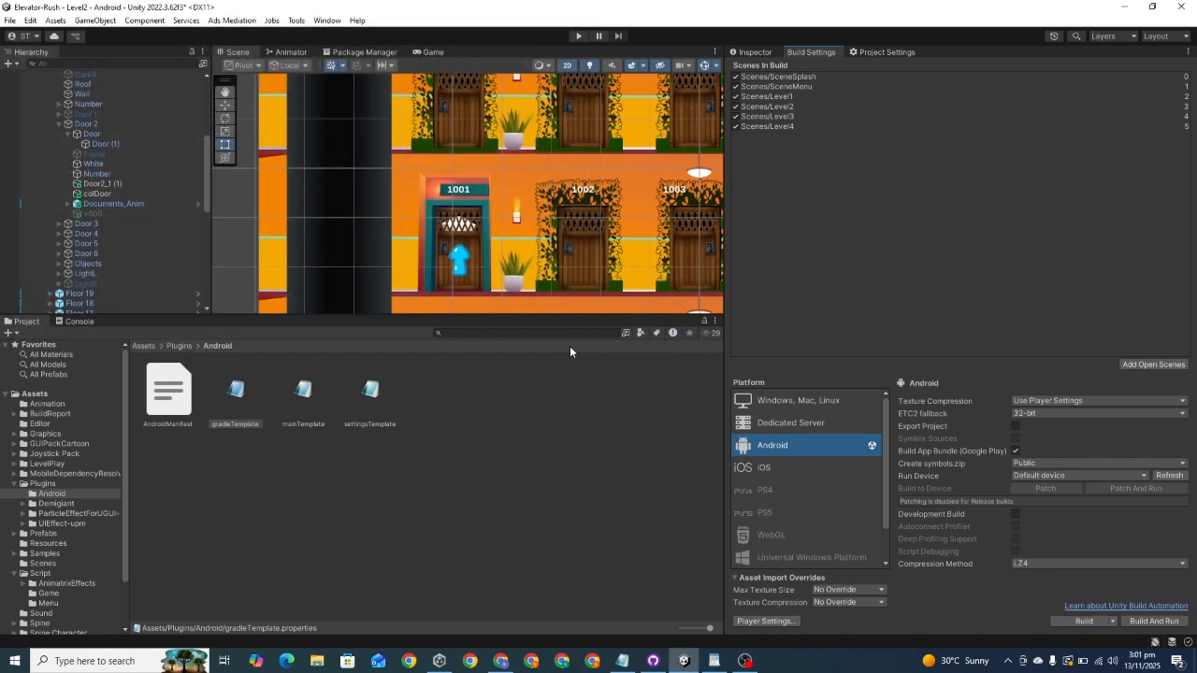
Step: Review the Minimum API Level and Target API Level options in the Android Player's Other Settings
{"action": "left_click", "coordinate": [892, 53]}
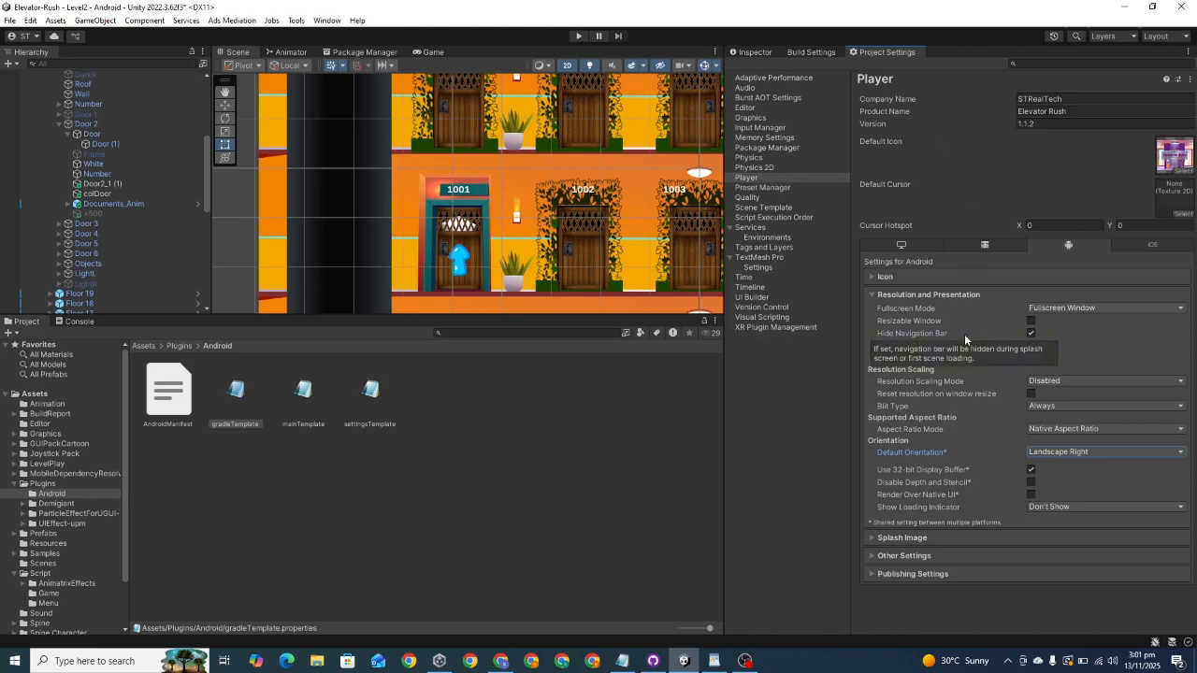
{"action": "left_click", "coordinate": [918, 555]}
{"action": "scroll", "coordinate": [919, 552], "scroll_direction": "down", "scroll_amount": 10}
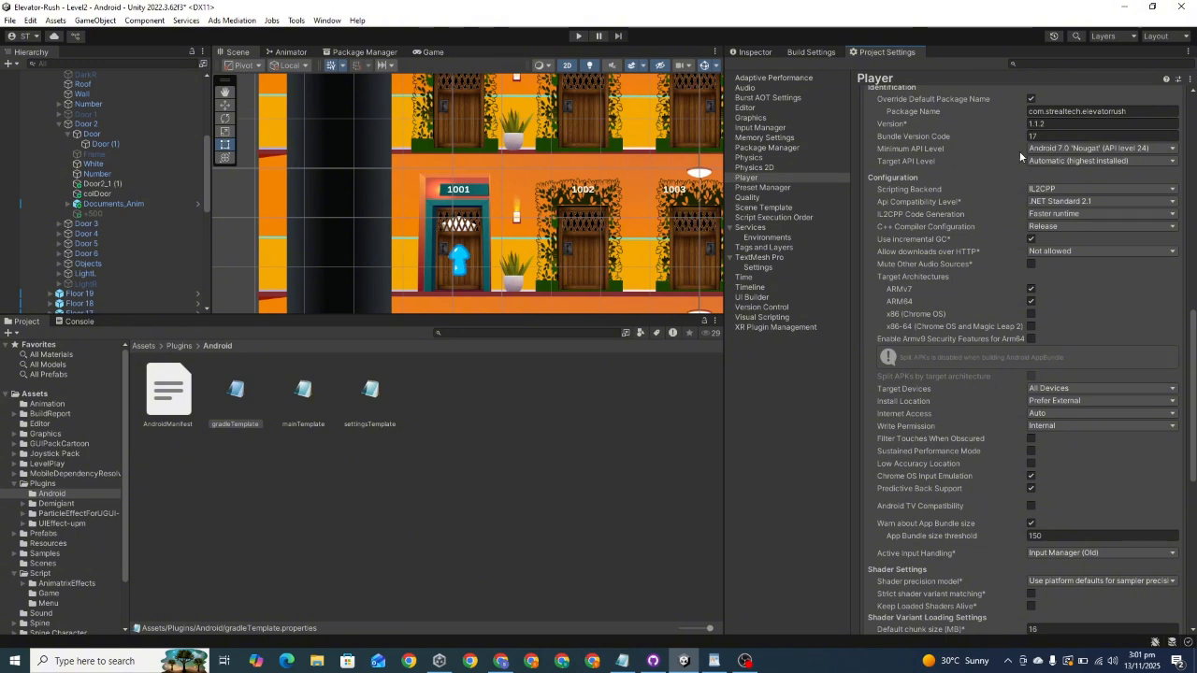
{"action": "left_click", "coordinate": [1080, 149]}
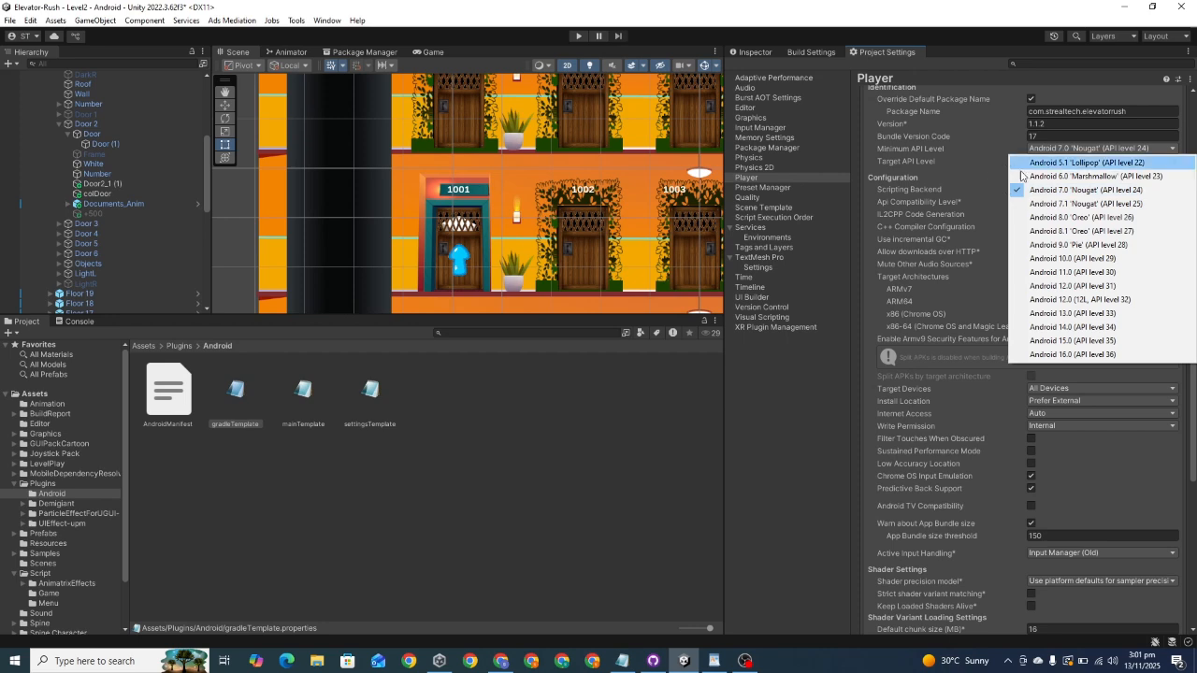
{"action": "left_click", "coordinate": [981, 158]}
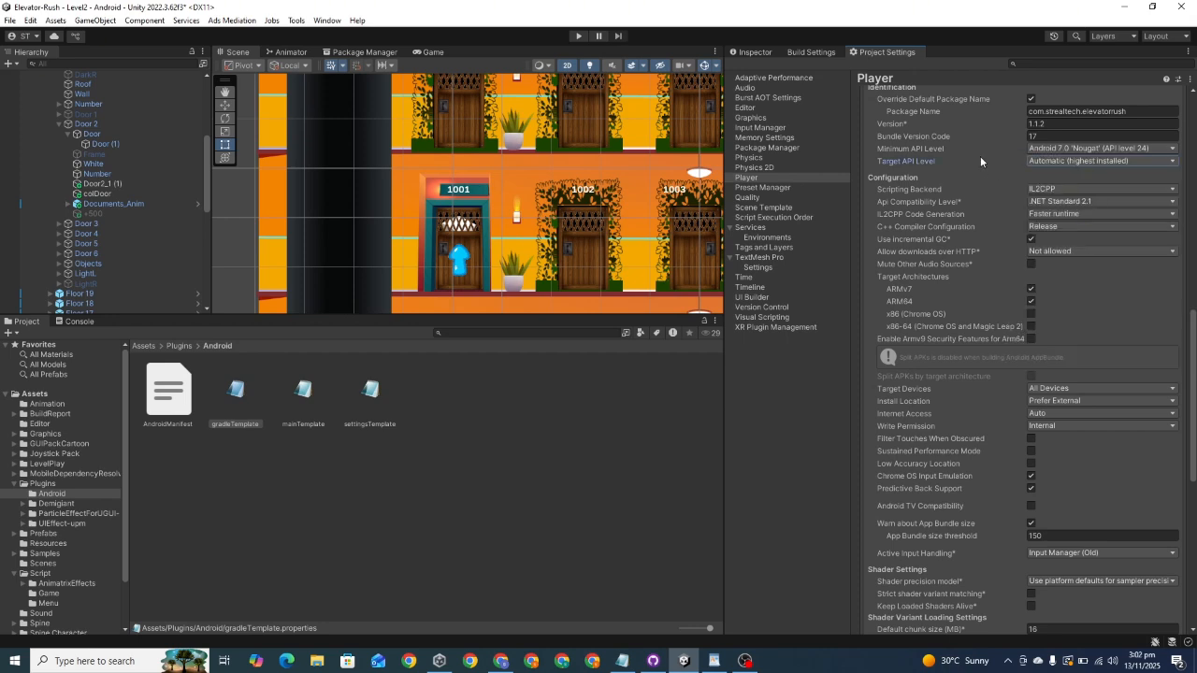
{"action": "left_click", "coordinate": [1047, 162]}
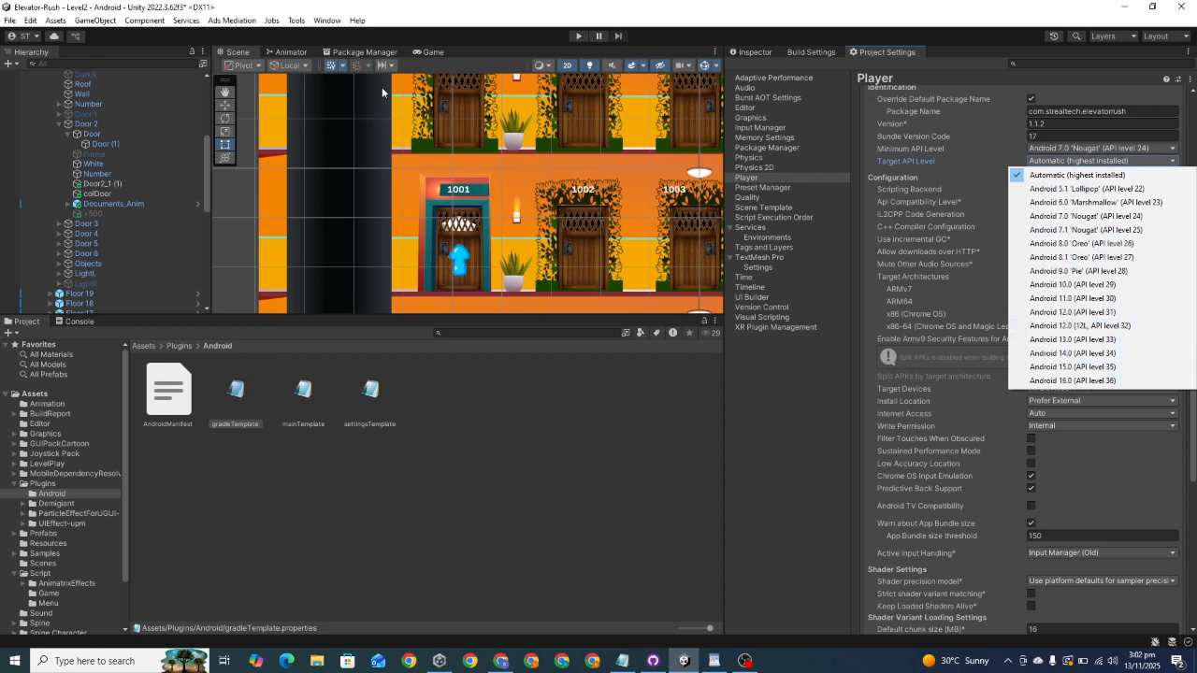
Step: Enable Android SDK Tools Installed with Unity in the External Tools preferences
{"action": "left_click", "coordinate": [30, 21]}
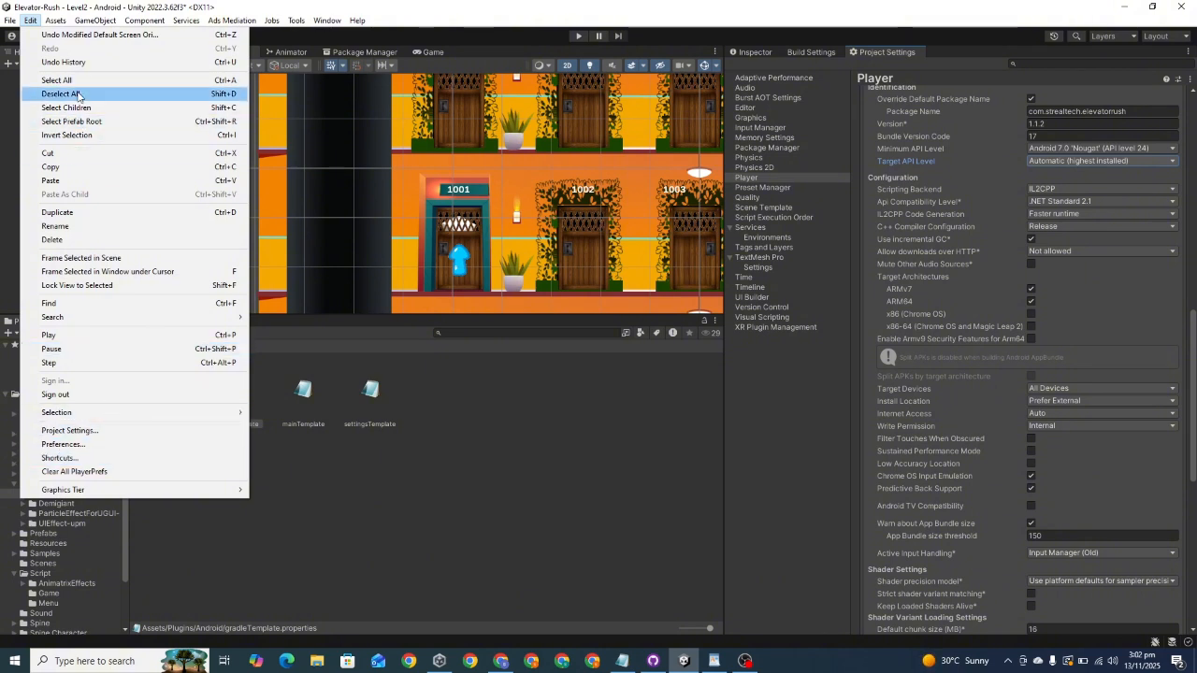
{"action": "mouse_move", "coordinate": [55, 20]}
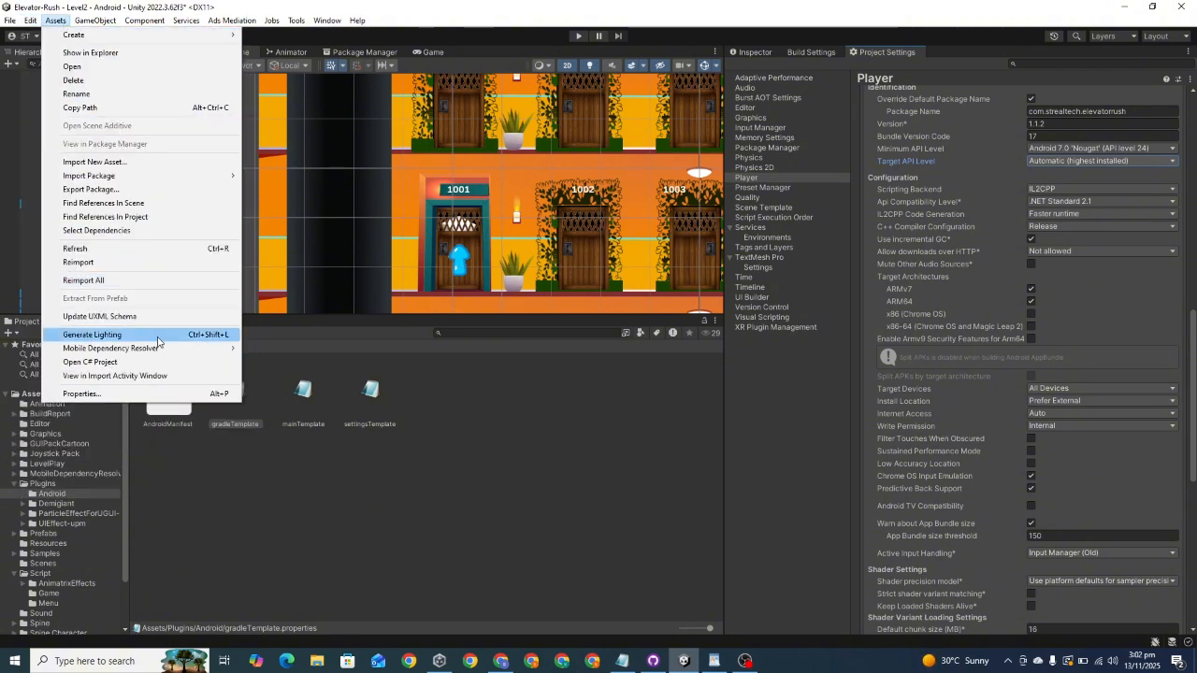
{"action": "mouse_move", "coordinate": [114, 20]}
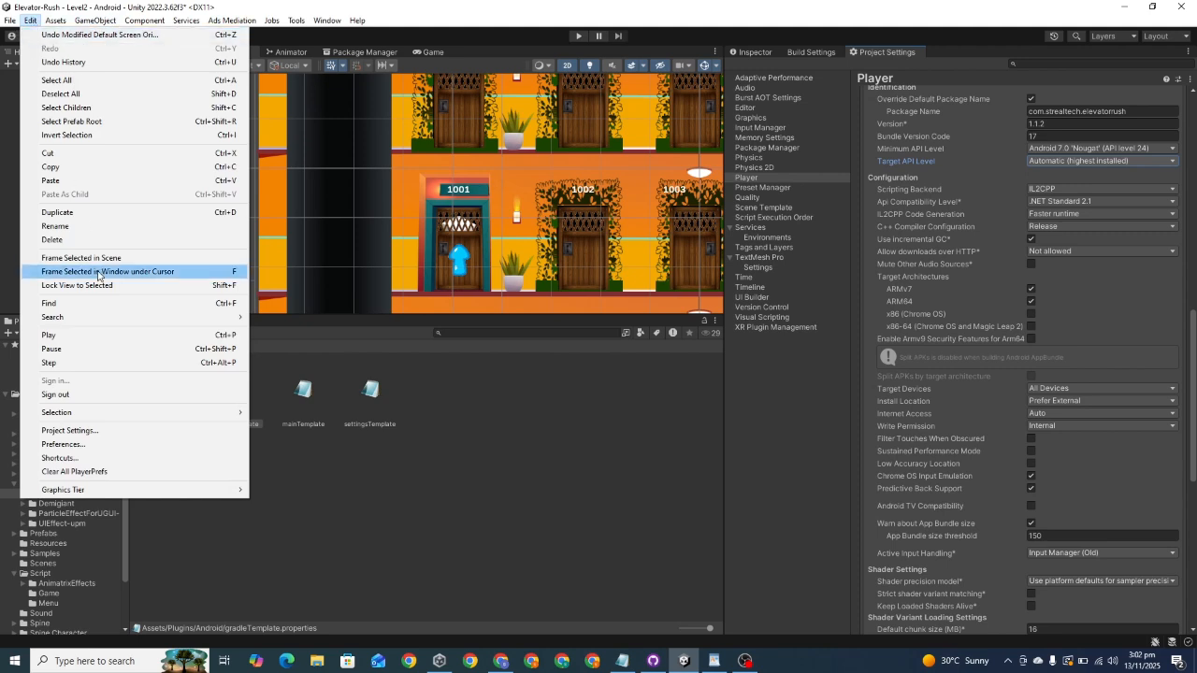
{"action": "left_click", "coordinate": [88, 448]}
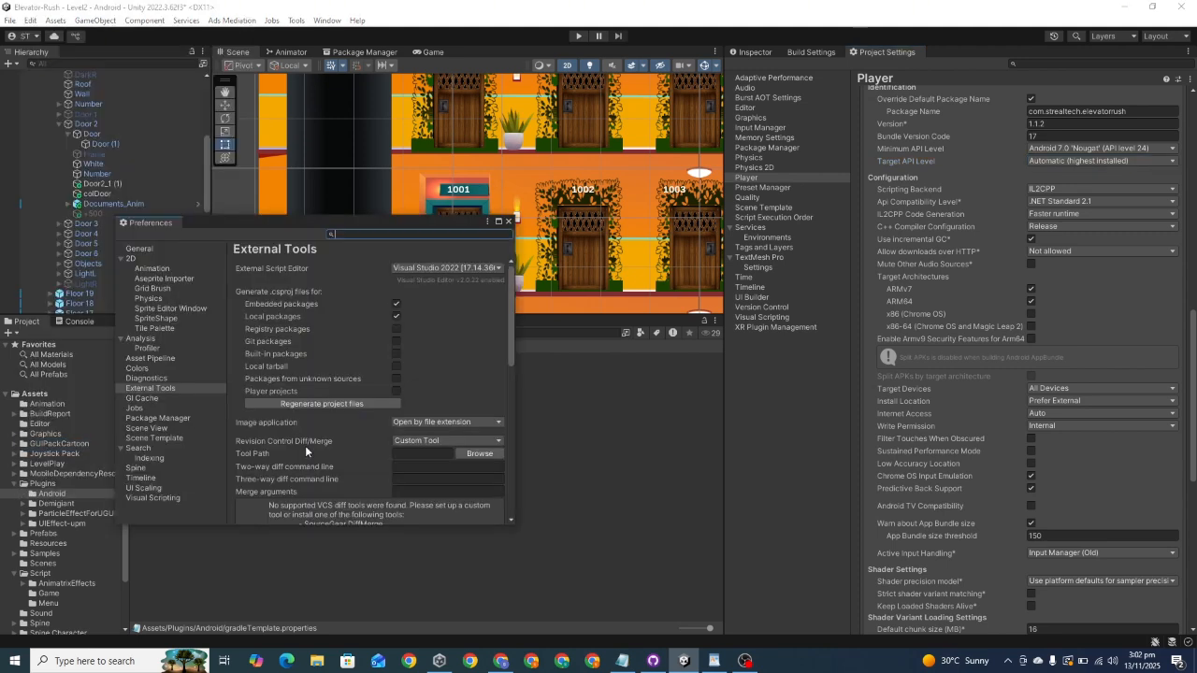
{"action": "scroll", "coordinate": [305, 445], "scroll_direction": "down", "scroll_amount": 5}
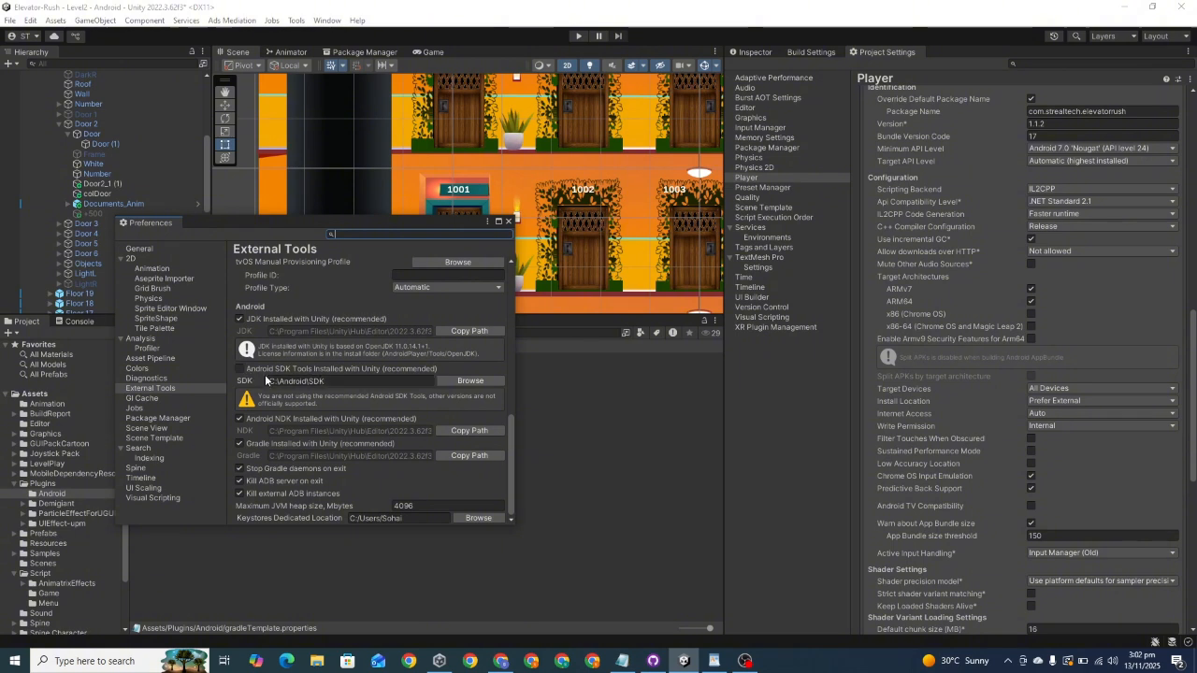
{"action": "left_click", "coordinate": [240, 369]}
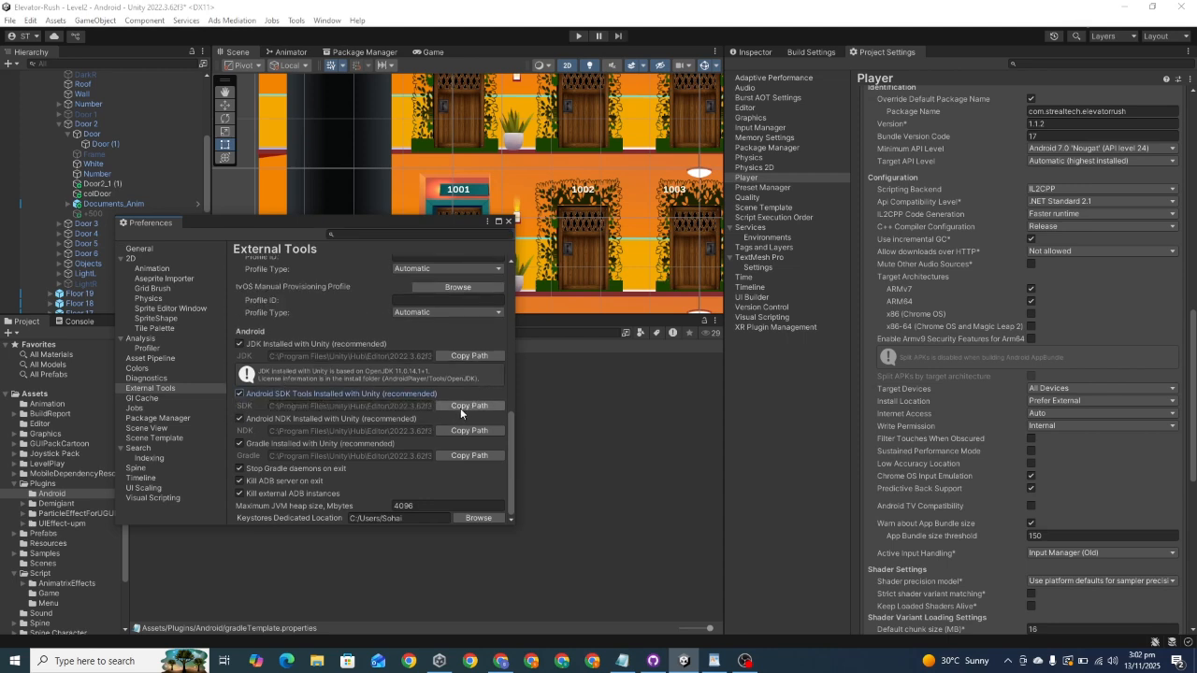
Step: Copy the Unity-installed Android SDK path and open that folder in File Explorer
{"action": "left_click", "coordinate": [460, 406]}
{"action": "left_click", "coordinate": [318, 660]}
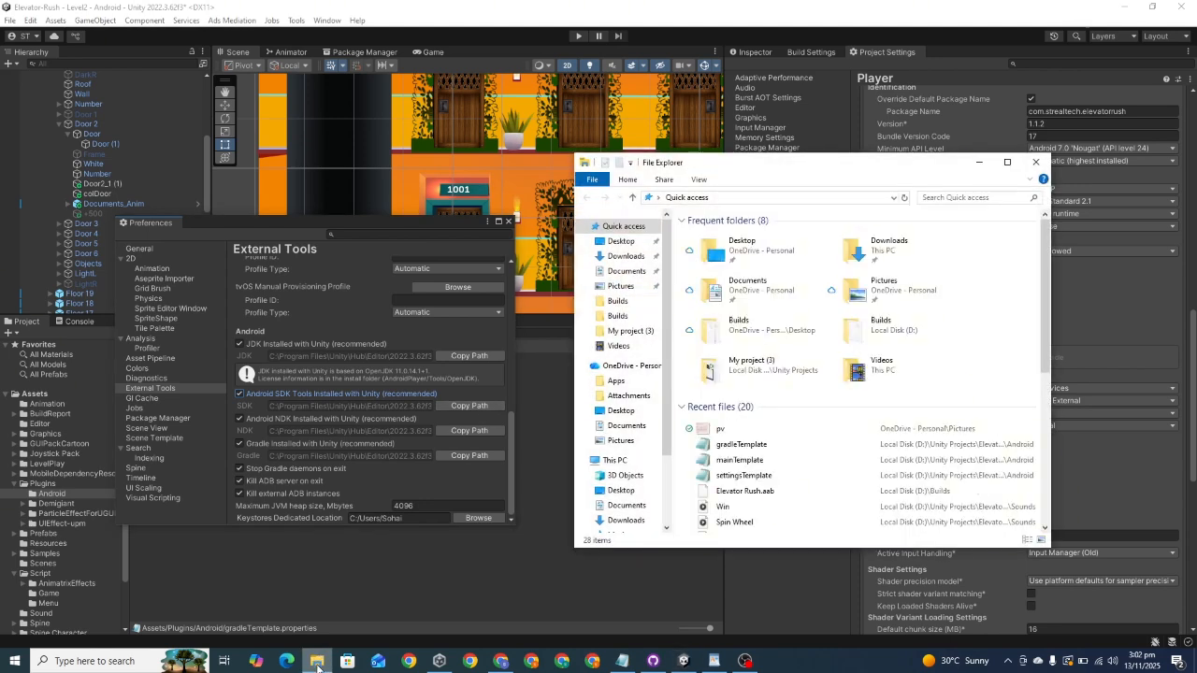
{"action": "left_click", "coordinate": [799, 198]}
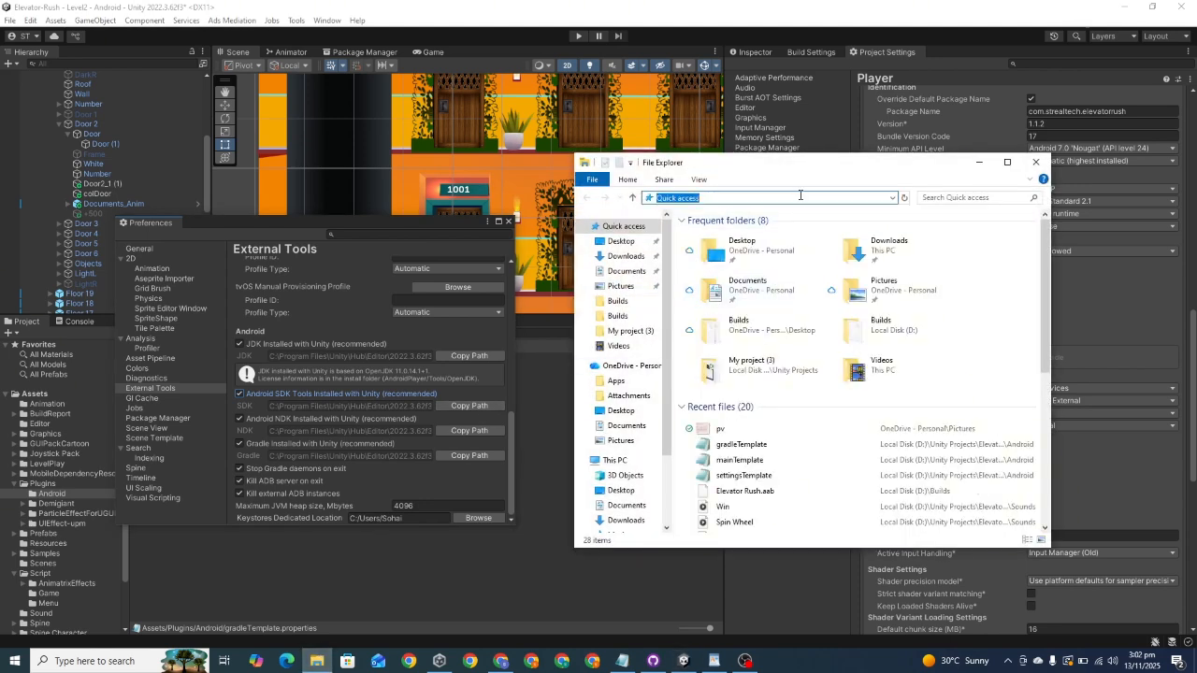
{"action": "type", "text": "C:\\Program Files\\Unity\\Hub\\Editor\\2022.3.62f3\\Editor\\Data\\PlaybackEngines\\AndroidPlayer\\SDK"}
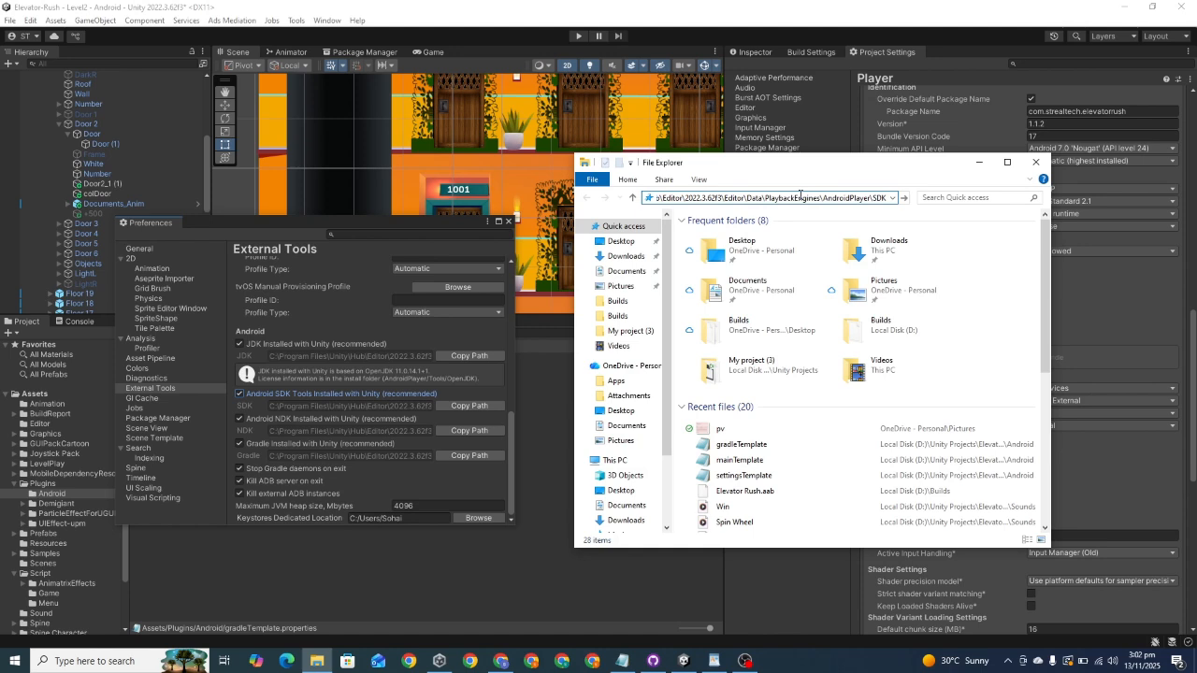
{"action": "key", "text": "Return"}
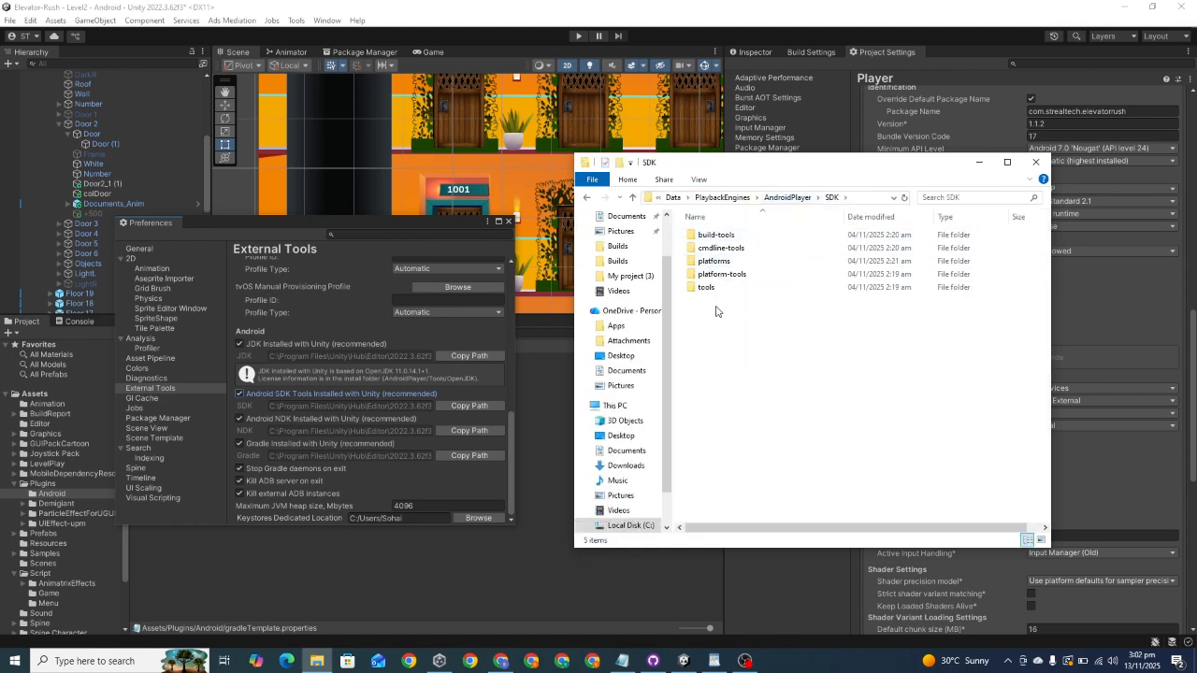
Step: Copy the build-tools, cmdline-tools, platforms, platform-tools and tools folders from the Unity-installed SDK folder
{"action": "left_click_drag", "start_coordinate": [716, 312], "coordinate": [692, 245]}
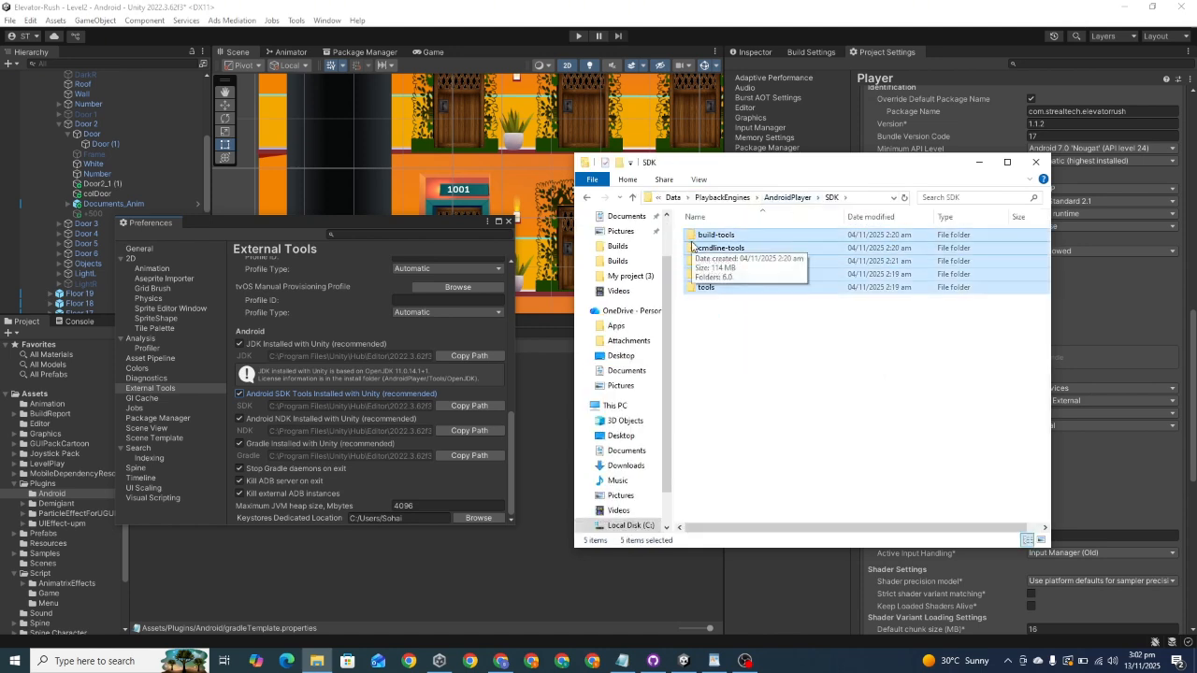
{"action": "right_click", "coordinate": [693, 243]}
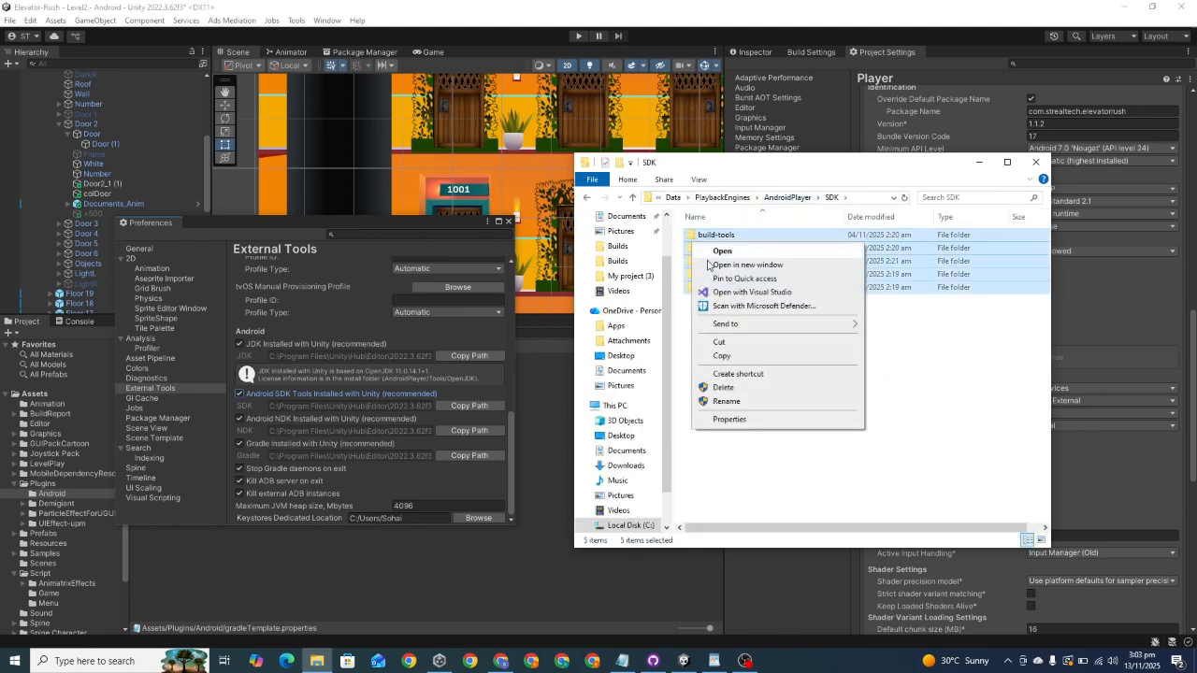
{"action": "left_click", "coordinate": [722, 356]}
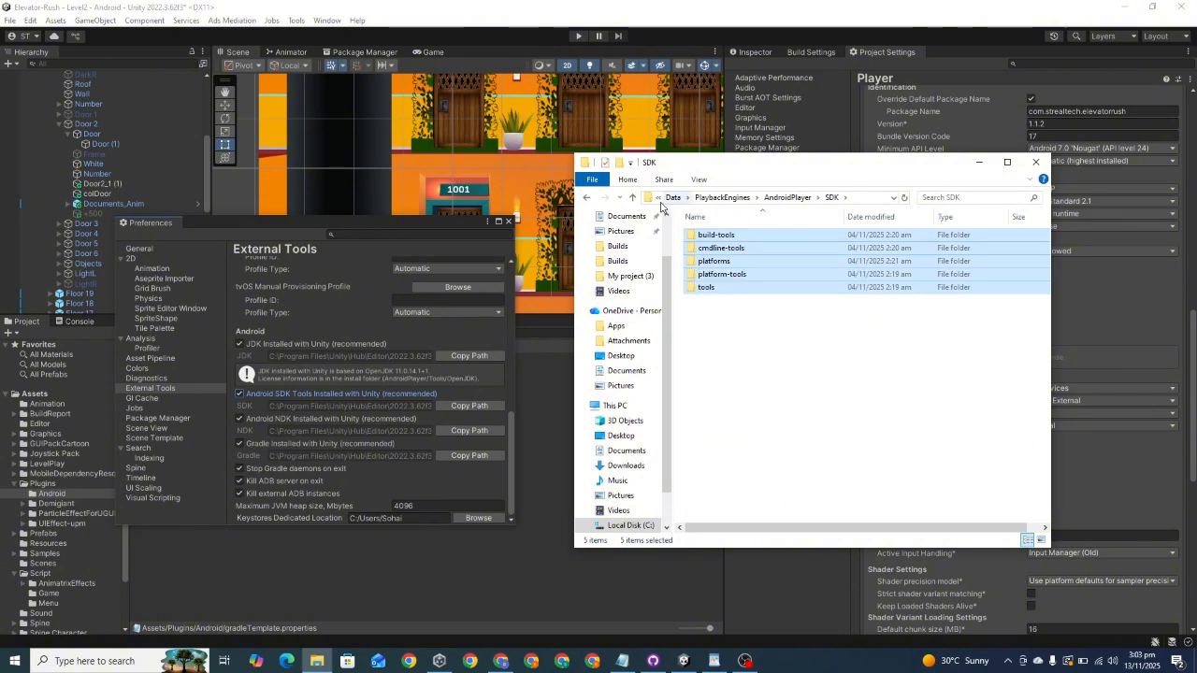
Step: Go to the root of Local Disk (C:) and bring up the option for creating a new folder there
{"action": "scroll", "coordinate": [616, 458], "scroll_direction": "down", "scroll_amount": 1}
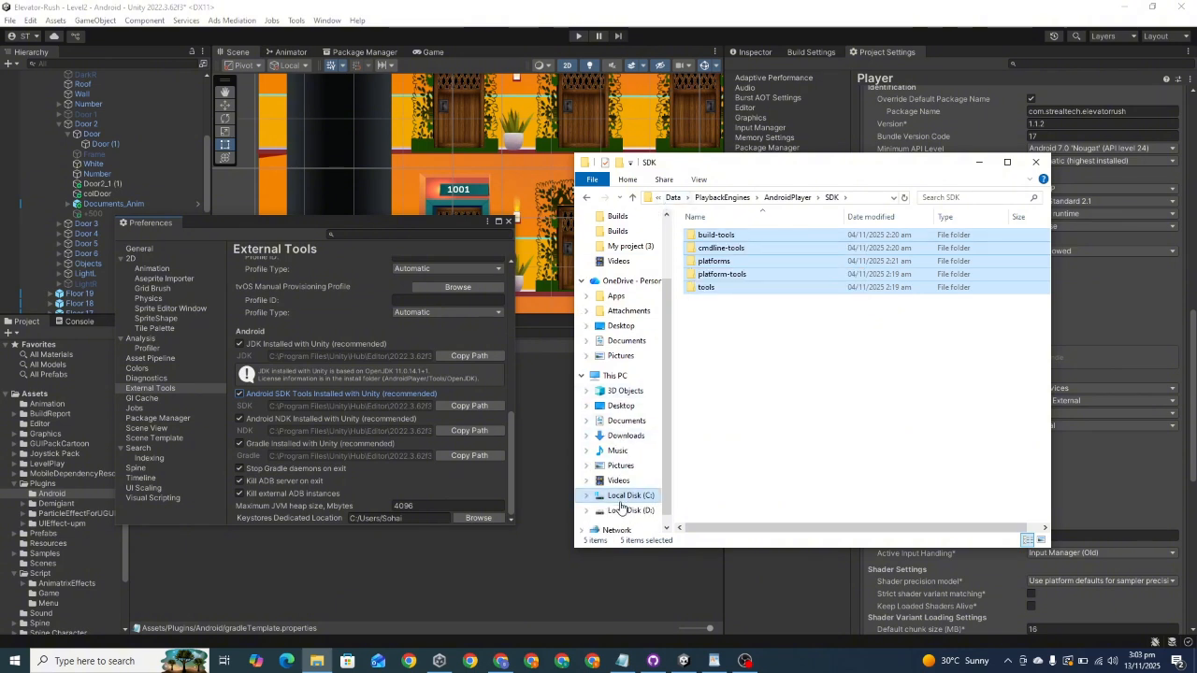
{"action": "left_click", "coordinate": [620, 497]}
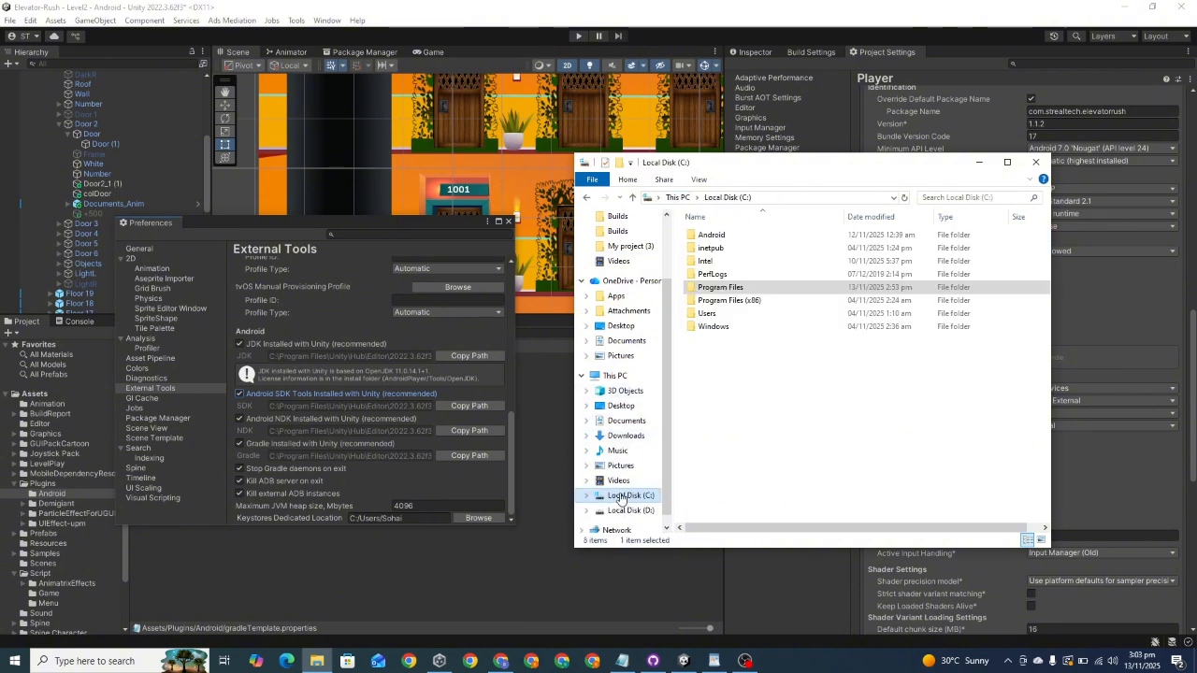
{"action": "right_click", "coordinate": [711, 369]}
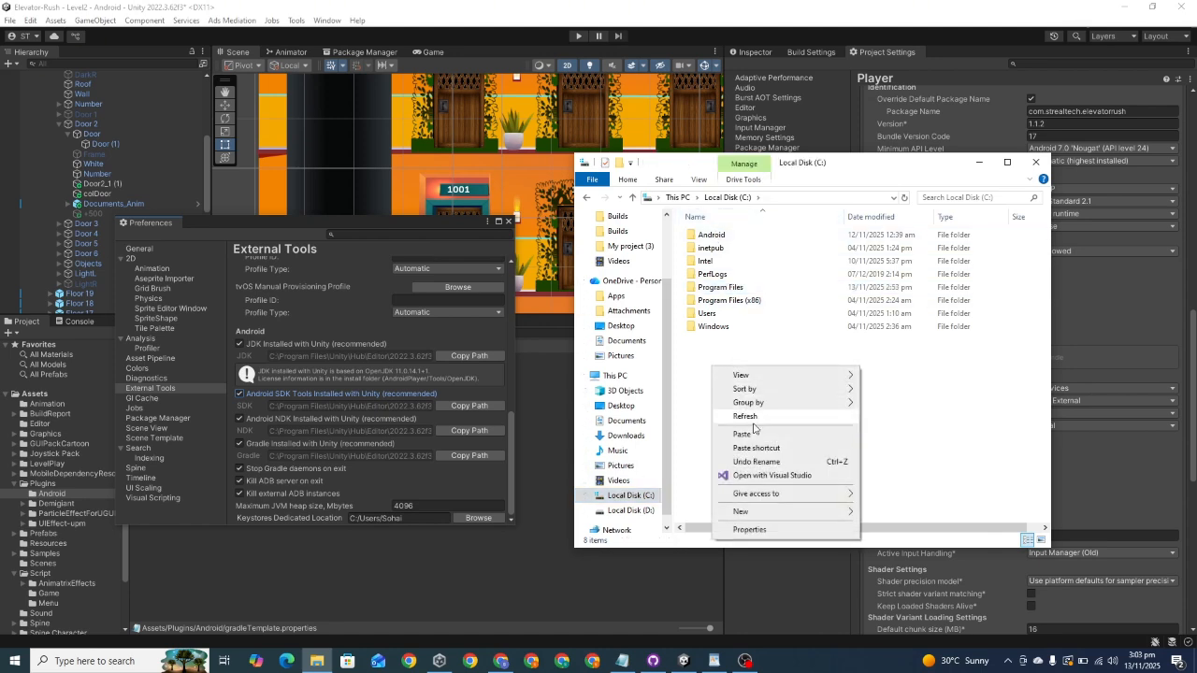
{"action": "mouse_move", "coordinate": [835, 512]}
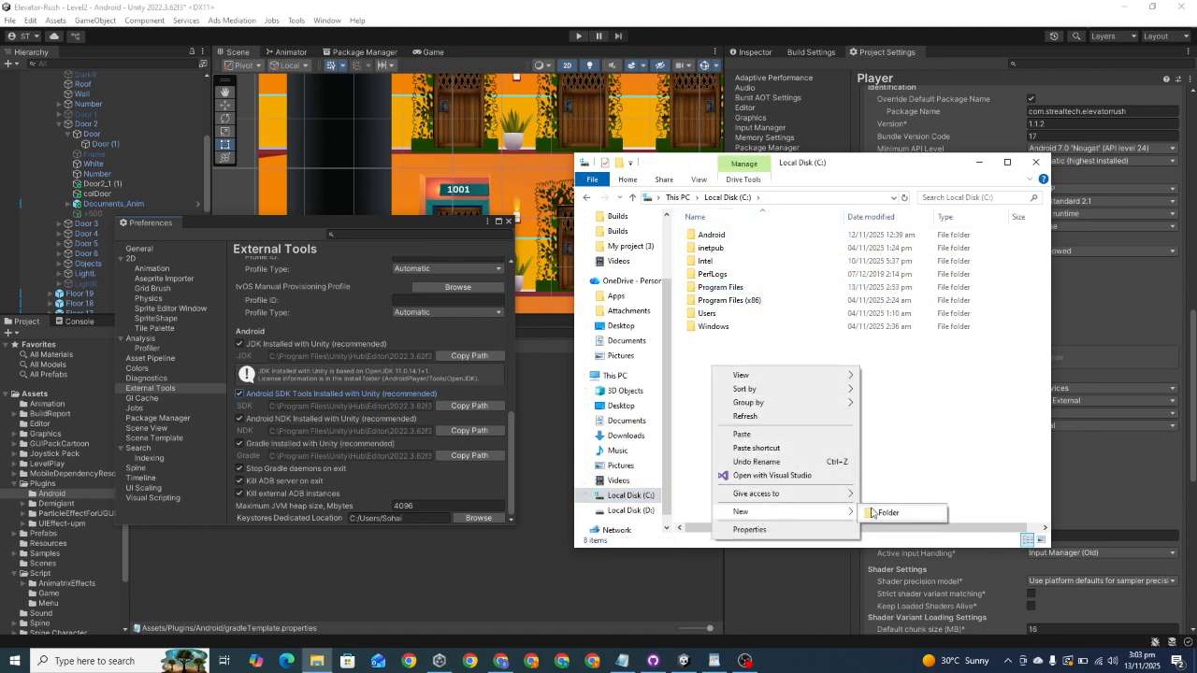
{"action": "left_click", "coordinate": [939, 402]}
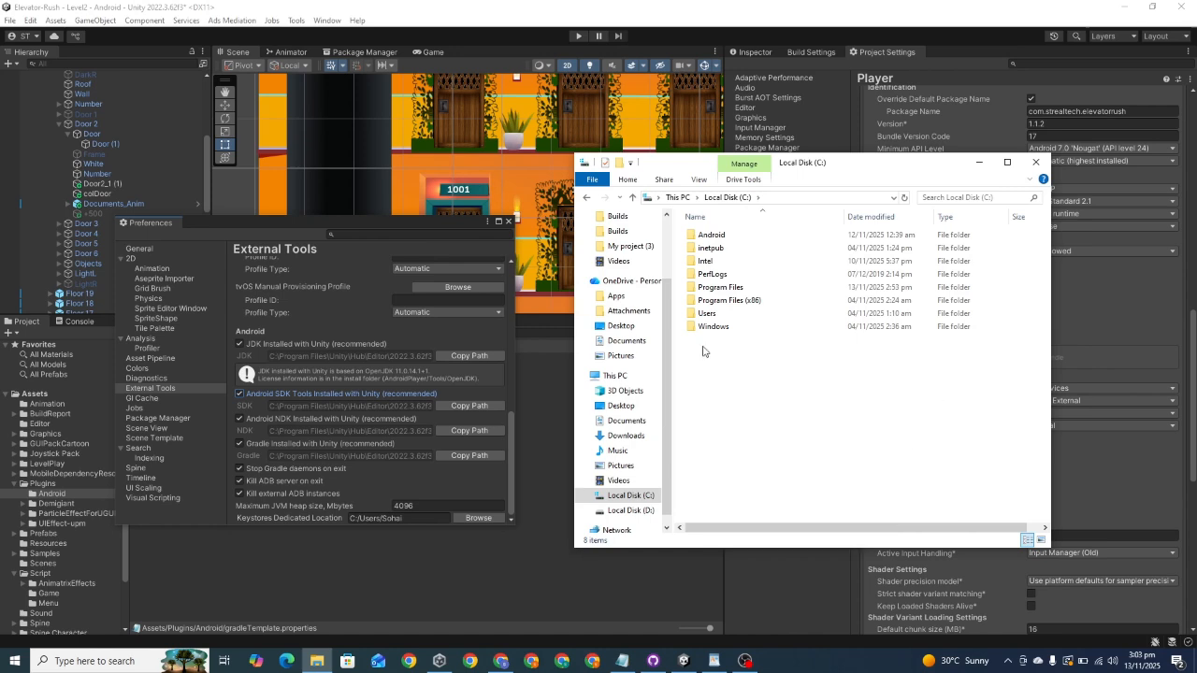
Step: Examine the contents of C:\Android\SDK and its paste option, and close the File Explorer window
{"action": "left_click", "coordinate": [706, 236]}
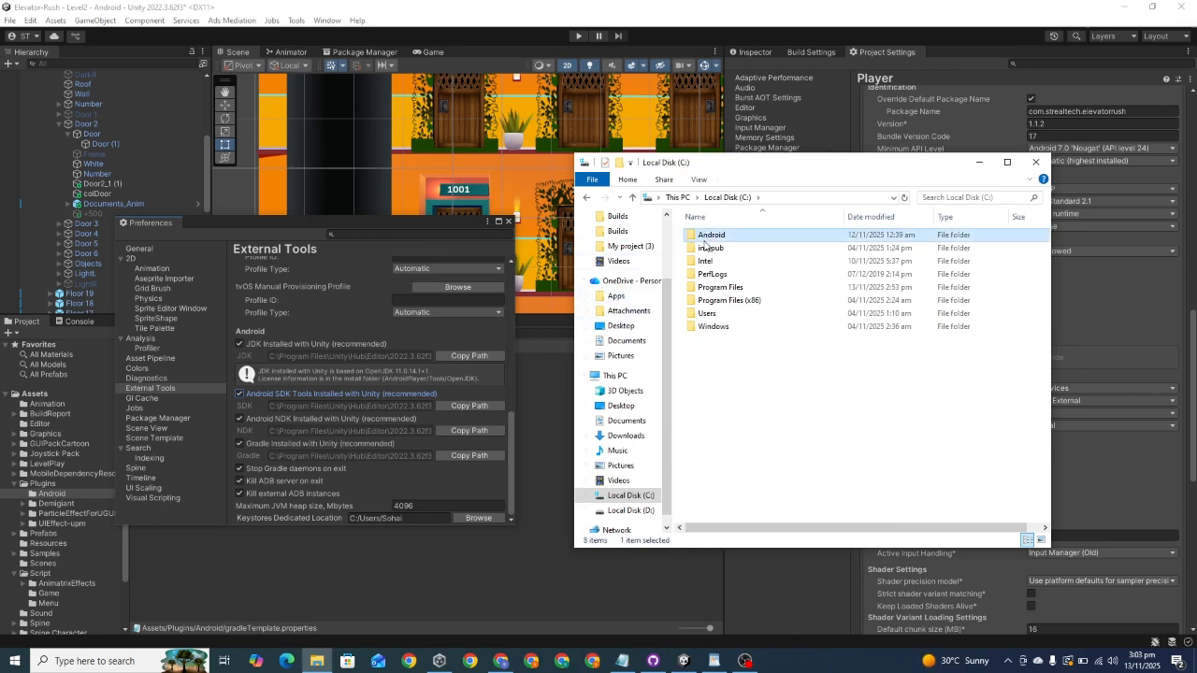
{"action": "double_click", "coordinate": [706, 235]}
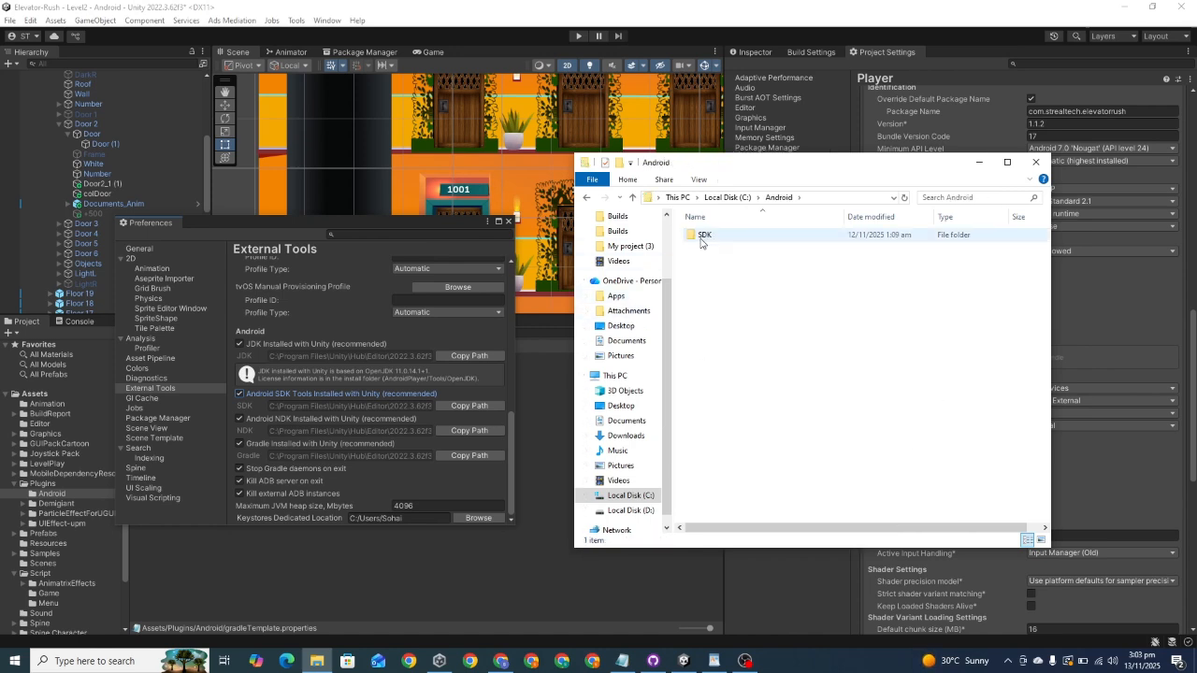
{"action": "double_click", "coordinate": [703, 236]}
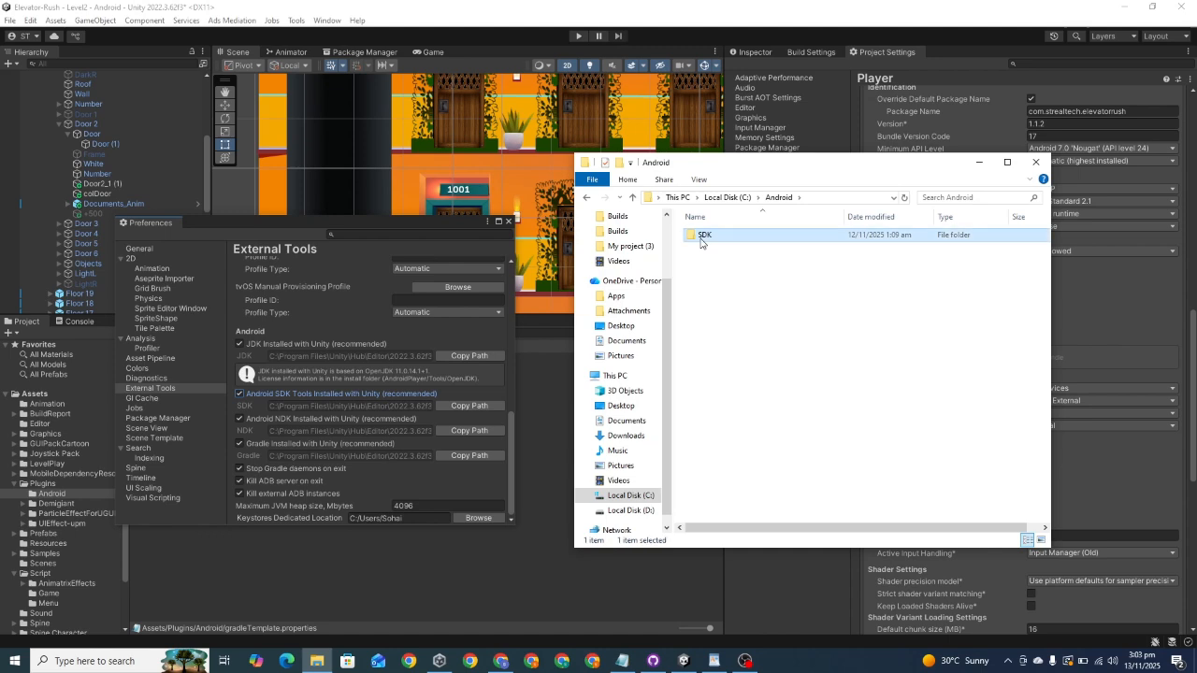
{"action": "right_click", "coordinate": [788, 455]}
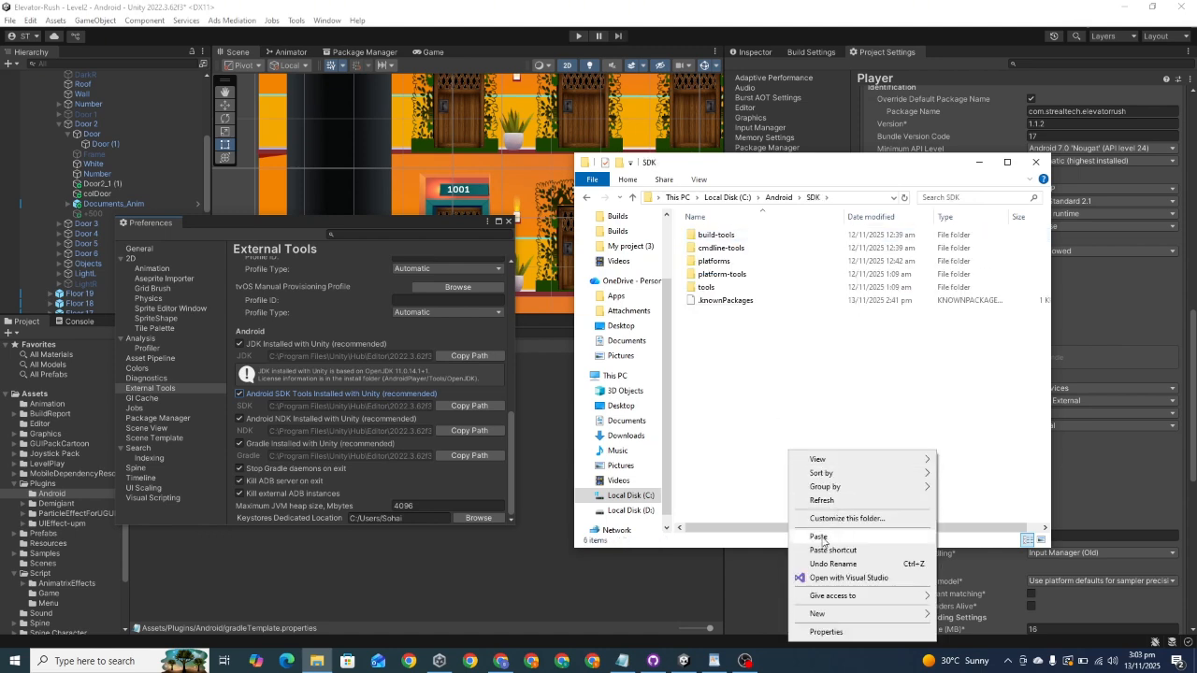
{"action": "left_click", "coordinate": [726, 463]}
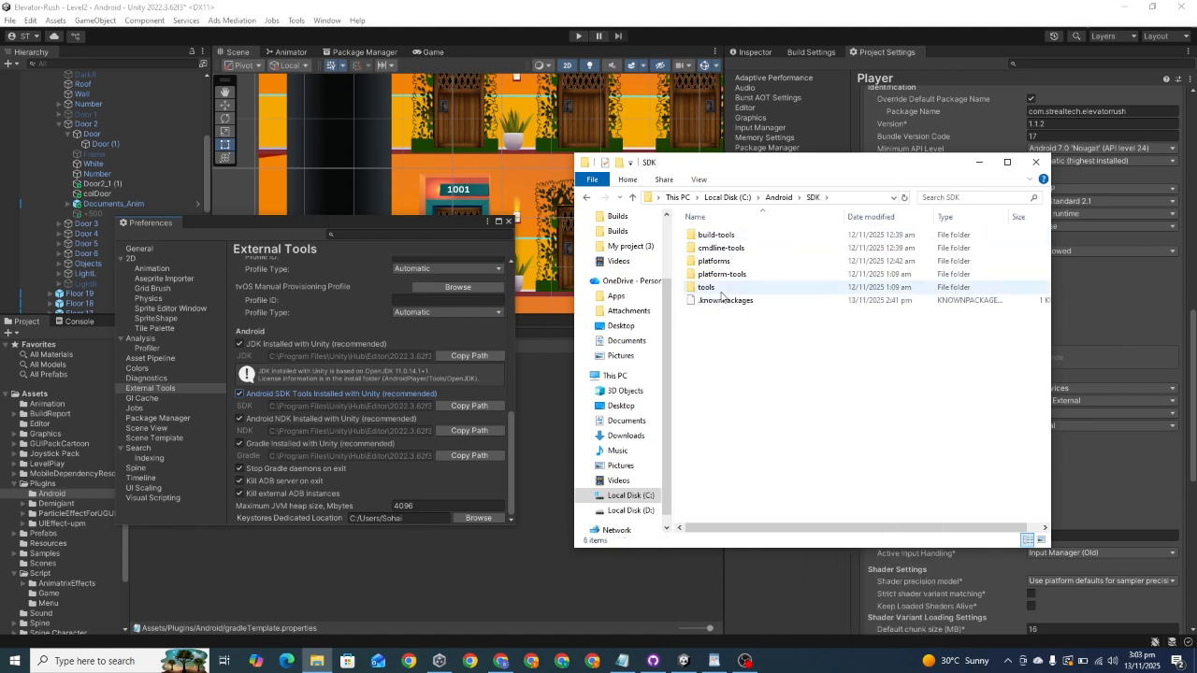
{"action": "left_click", "coordinate": [1035, 161]}
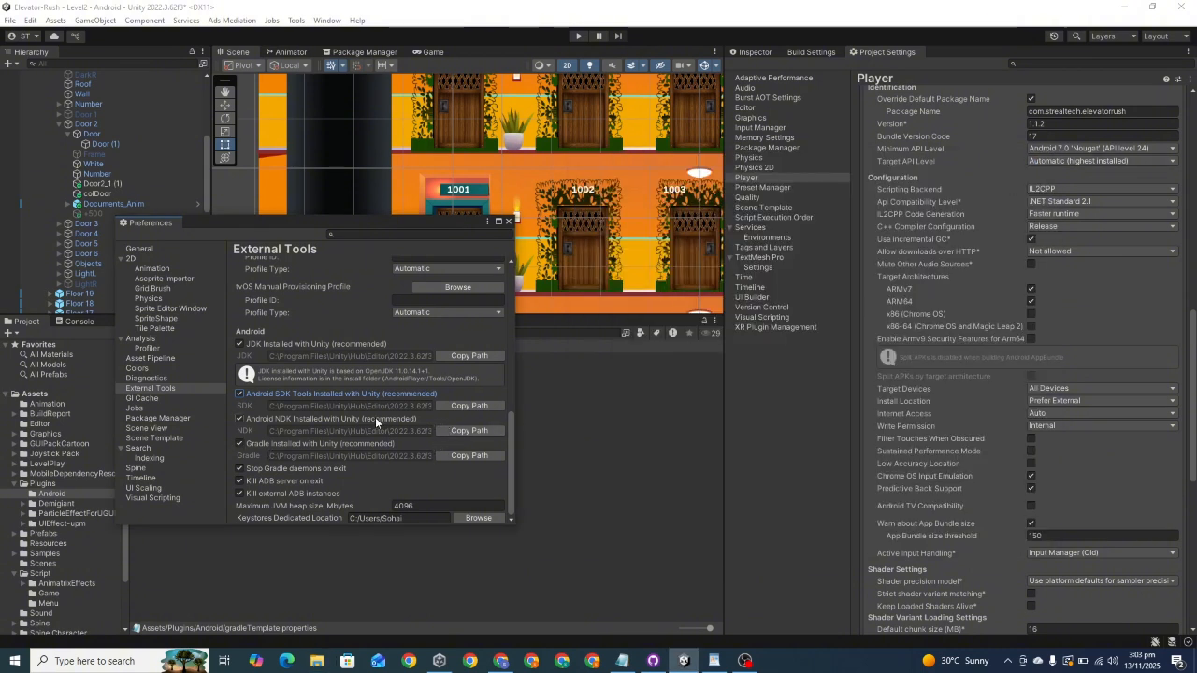
Step: Disable Android SDK Tools Installed with Unity and copy the path of the C:\Android\SDK folder from File Explorer
{"action": "left_click", "coordinate": [239, 394]}
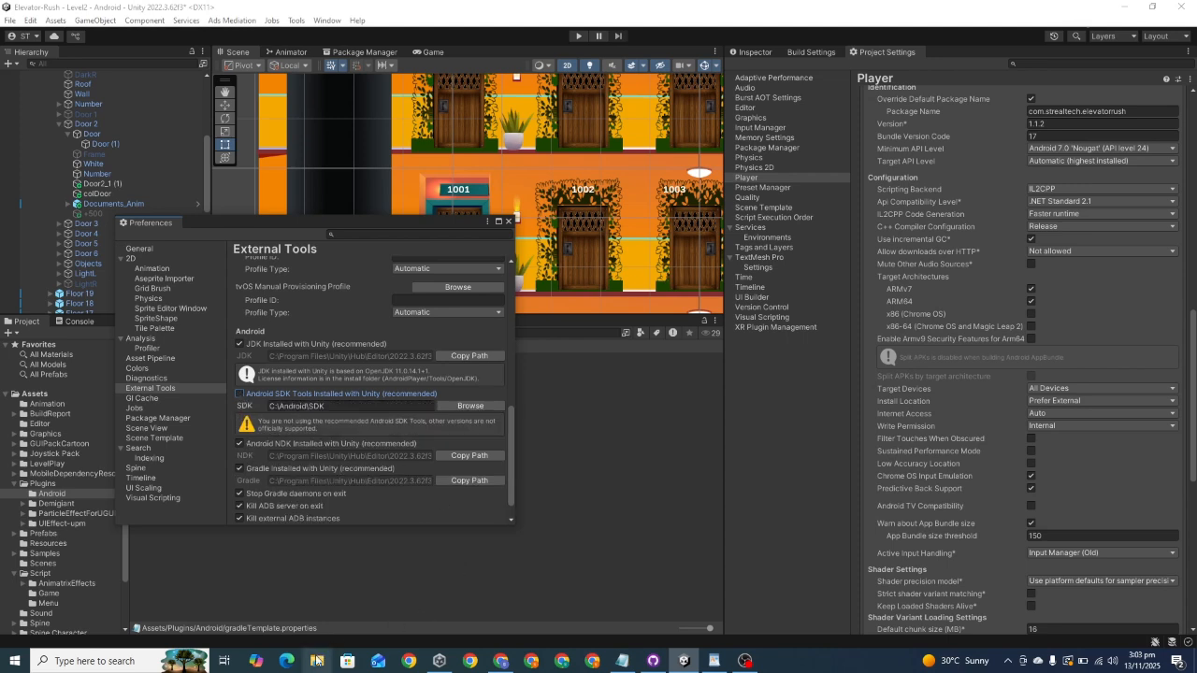
{"action": "left_click", "coordinate": [316, 661]}
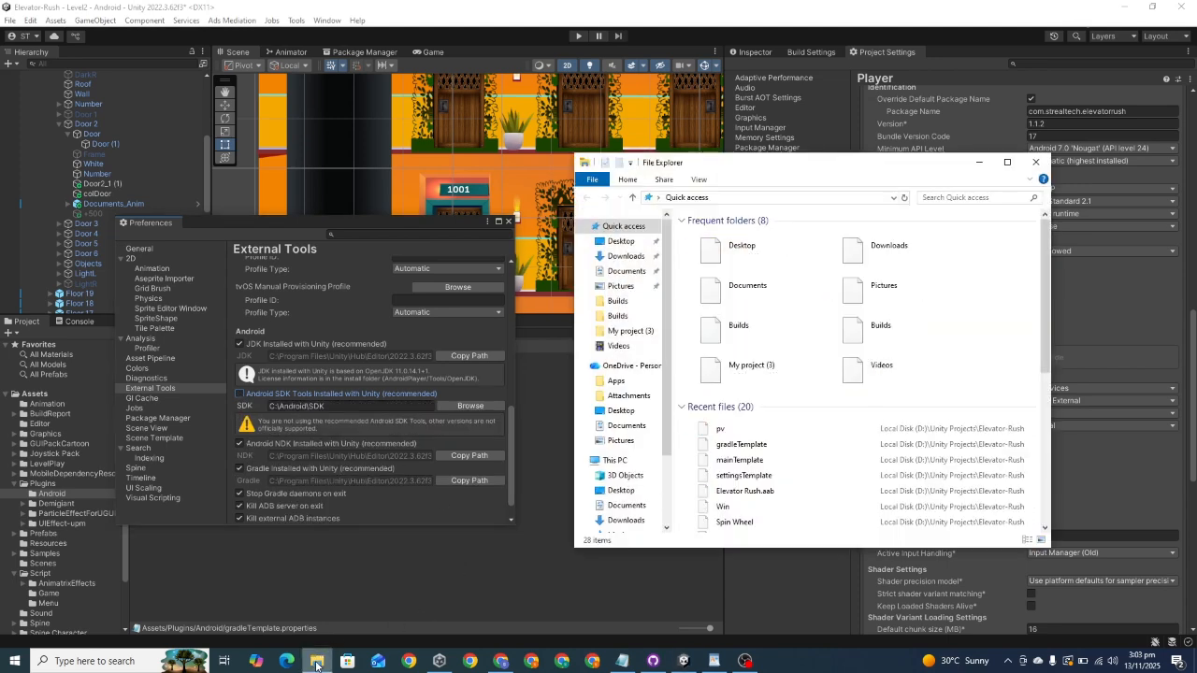
{"action": "scroll", "coordinate": [652, 508], "scroll_direction": "down", "scroll_amount": 2}
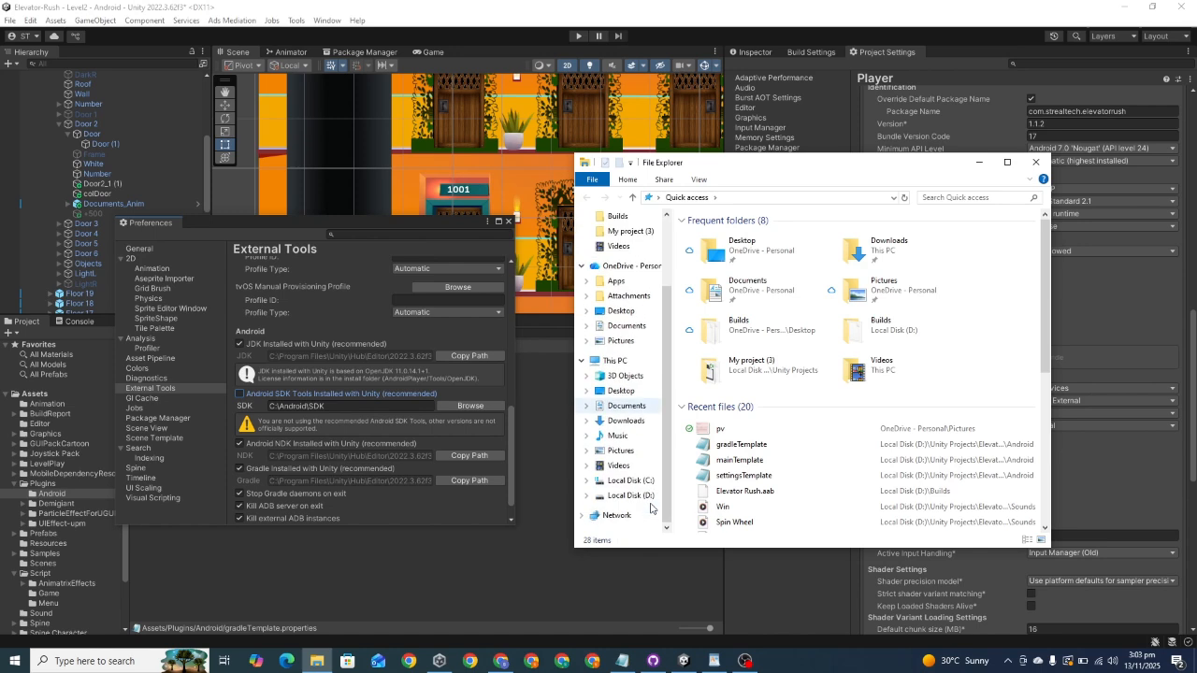
{"action": "left_click", "coordinate": [641, 481]}
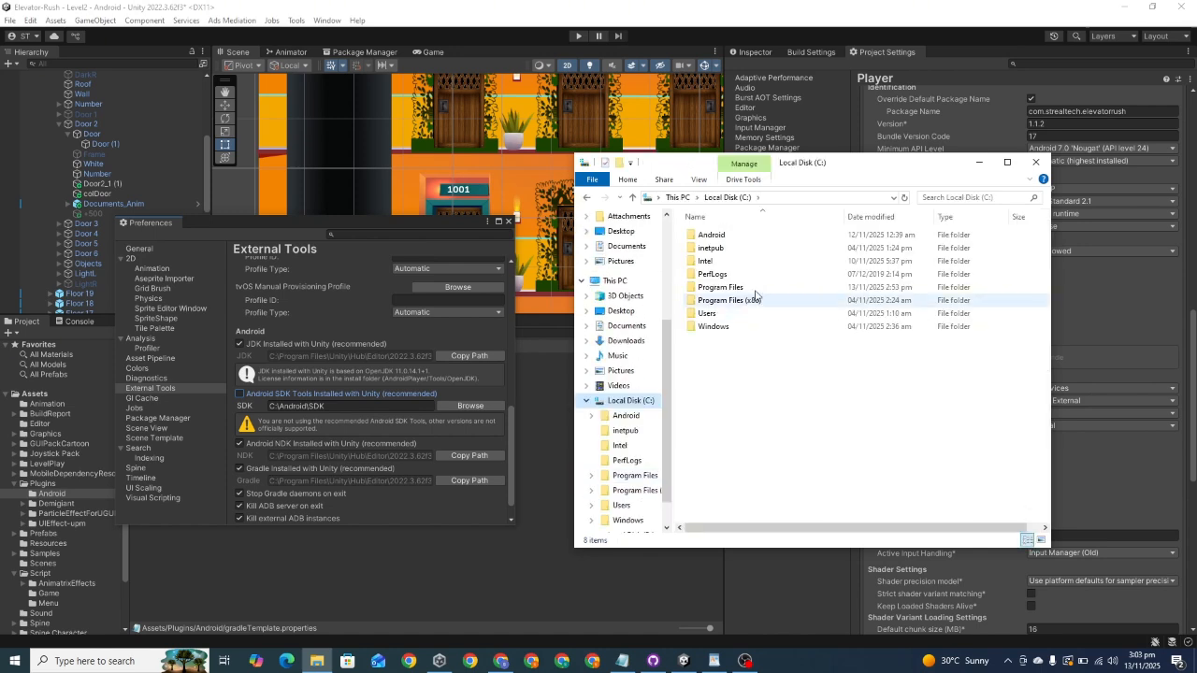
{"action": "double_click", "coordinate": [711, 238]}
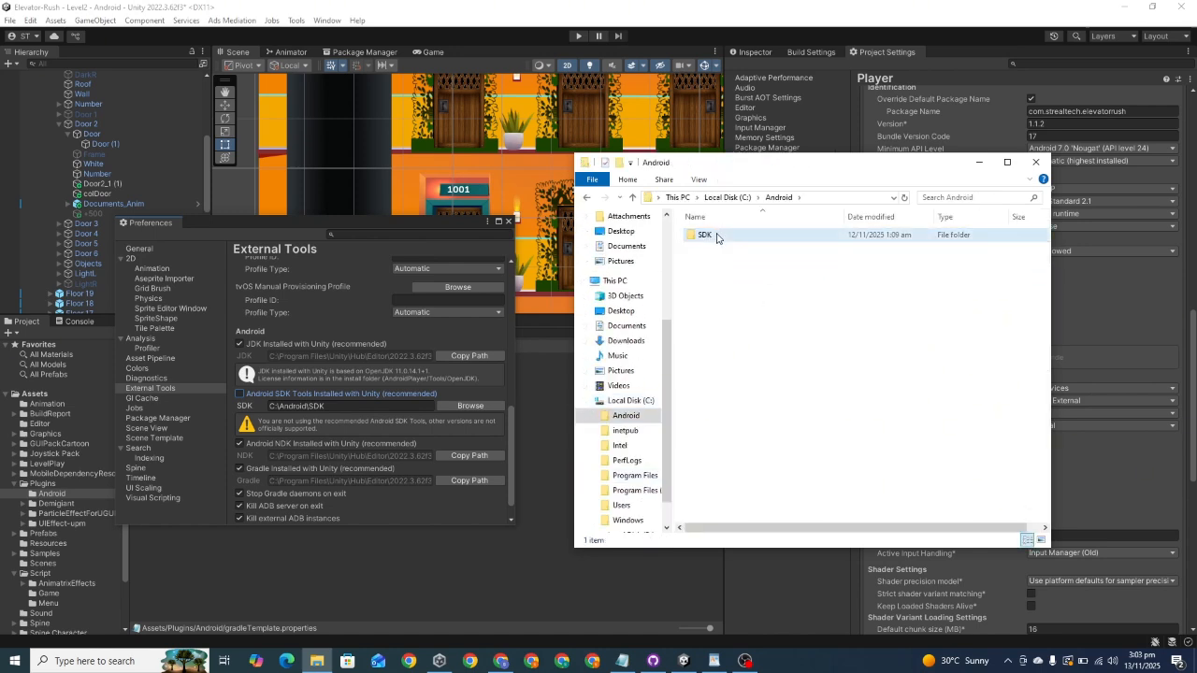
{"action": "double_click", "coordinate": [714, 234]}
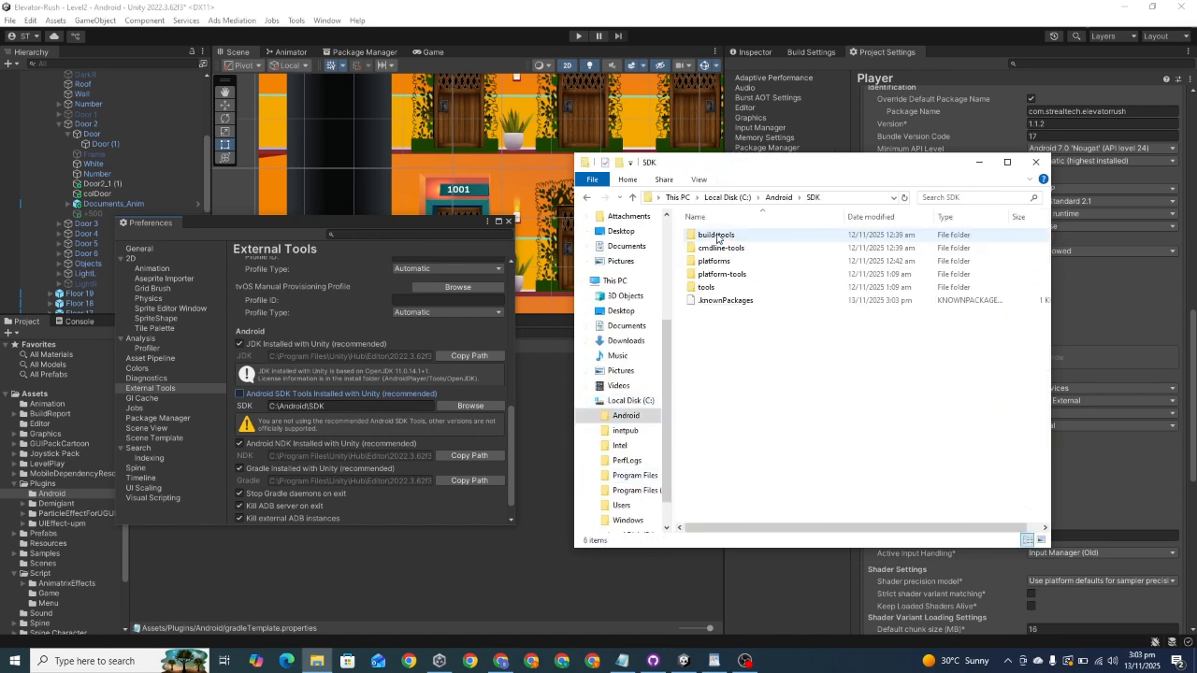
{"action": "left_click", "coordinate": [858, 198]}
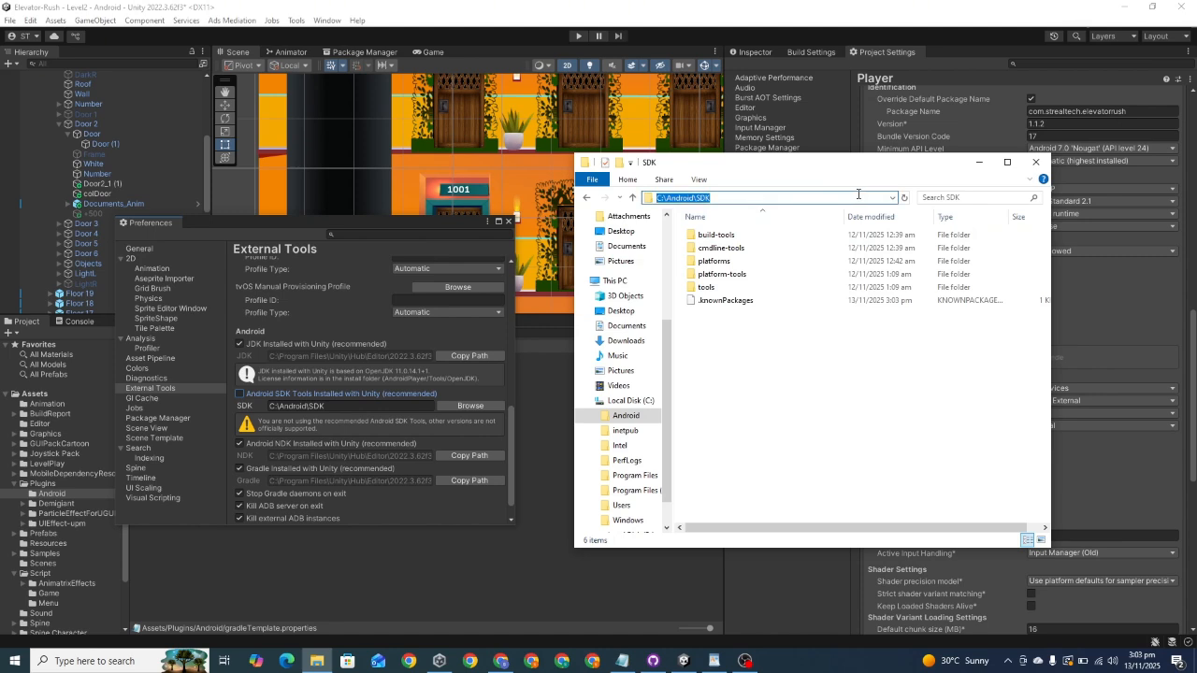
{"action": "right_click", "coordinate": [858, 198]}
{"action": "left_click", "coordinate": [882, 234]}
Step: Set the Android SDK path in External Tools to C:\Android\SDK and close the Preferences window
{"action": "left_click", "coordinate": [338, 406]}
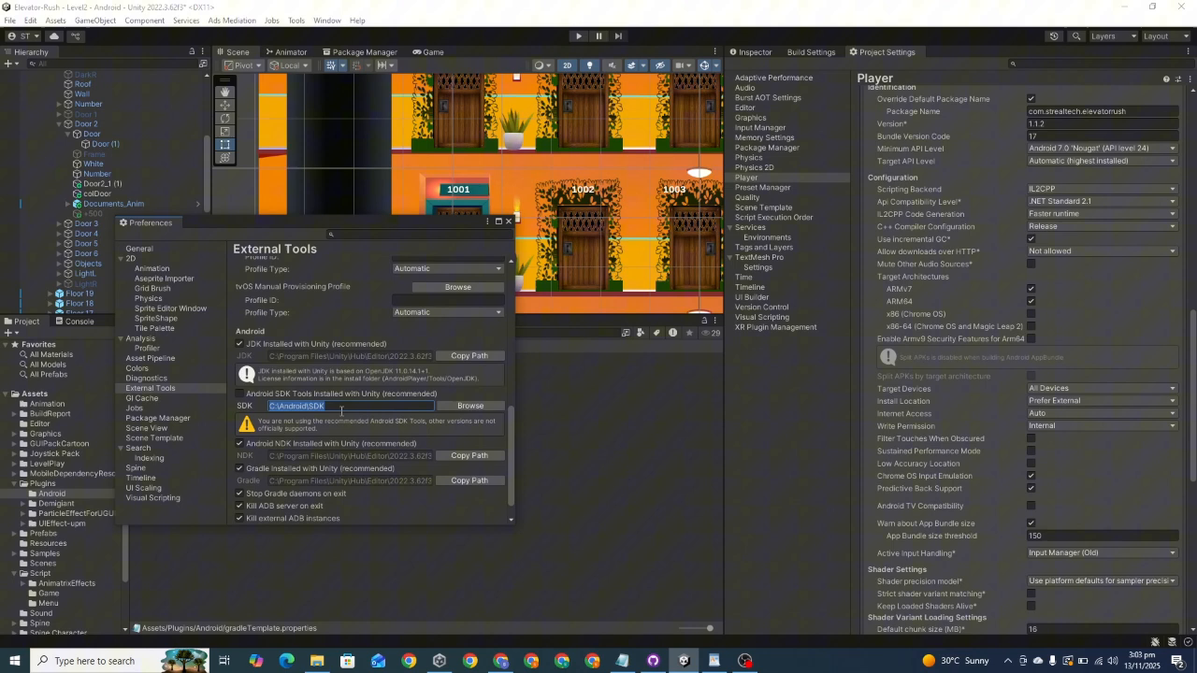
{"action": "key", "text": "ctrl+v"}
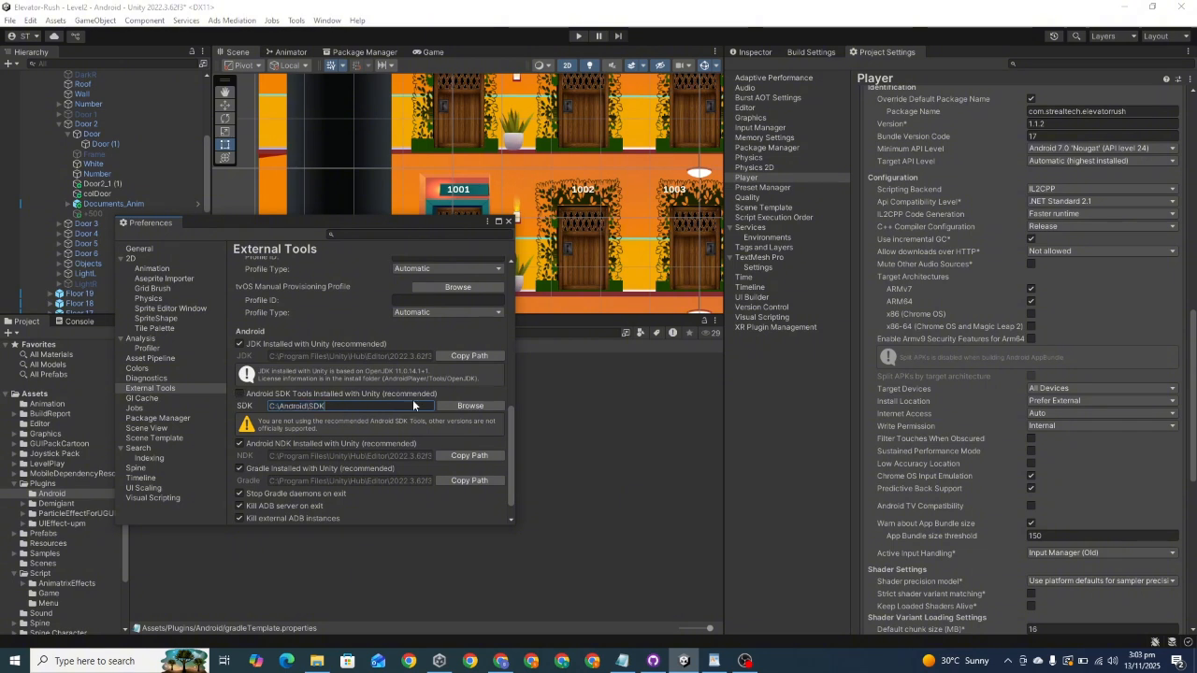
{"action": "left_click", "coordinate": [613, 409]}
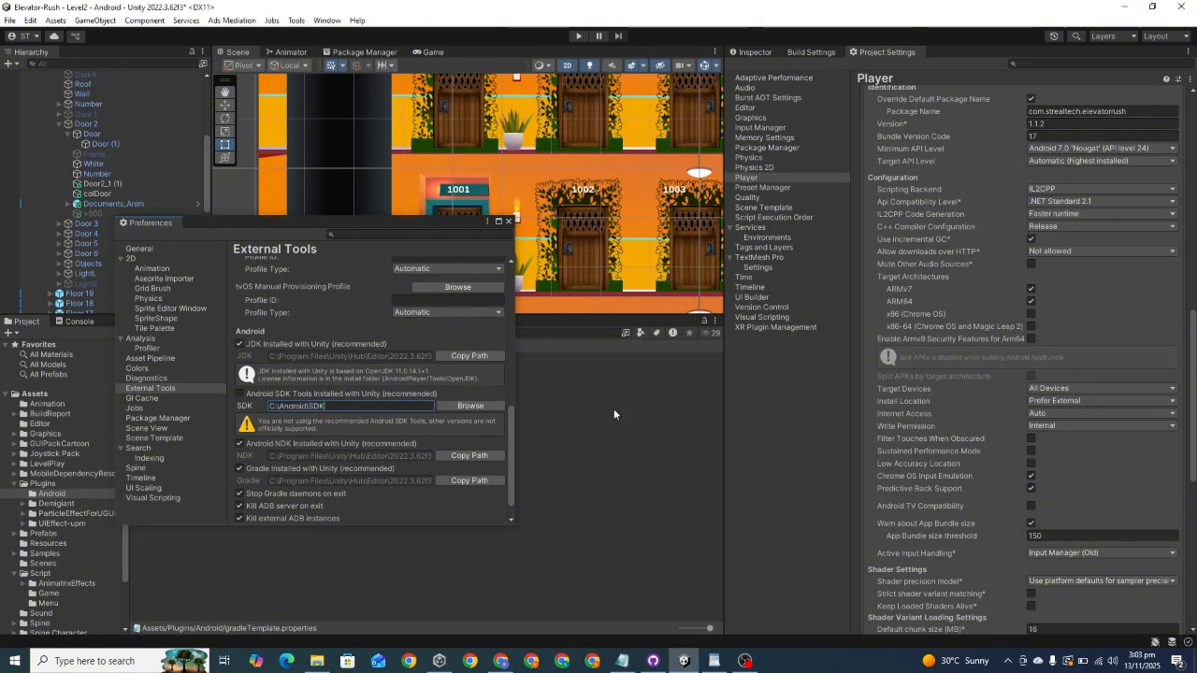
{"action": "left_click", "coordinate": [507, 224]}
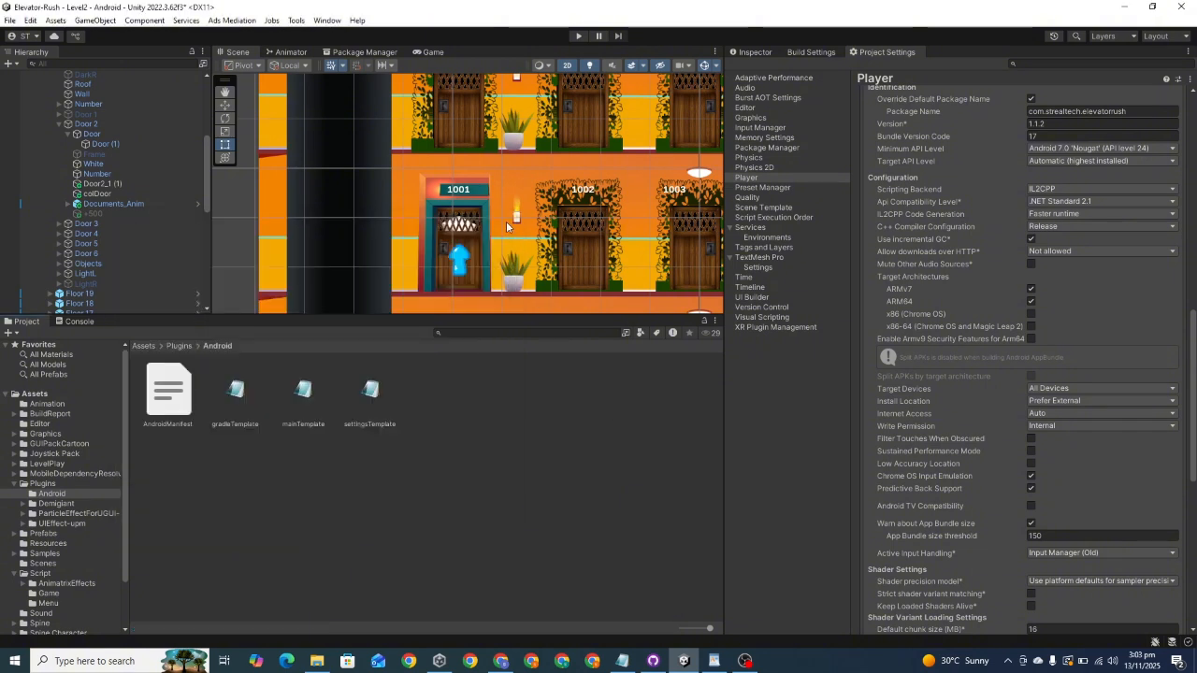
Step: Build the Android App Bundle as Elevator Rush in D:\Builds, replacing the existing file and saving the modified Level2 scene
{"action": "scroll", "coordinate": [1075, 461], "scroll_direction": "down", "scroll_amount": 10}
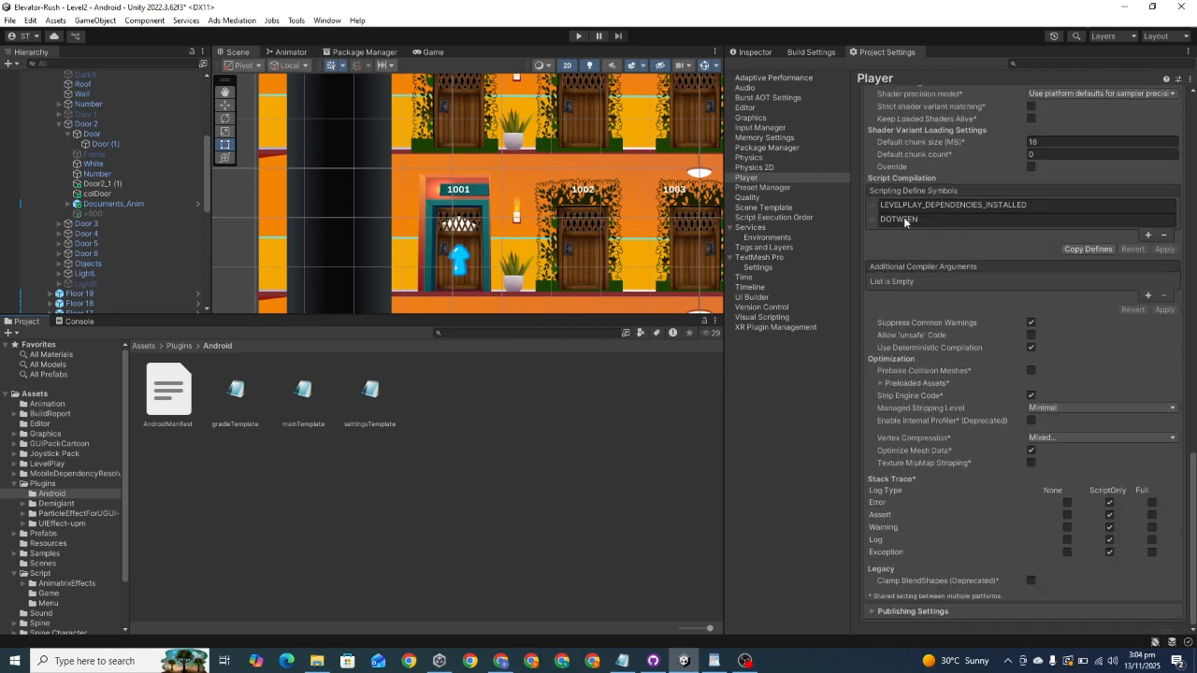
{"action": "left_click", "coordinate": [798, 54]}
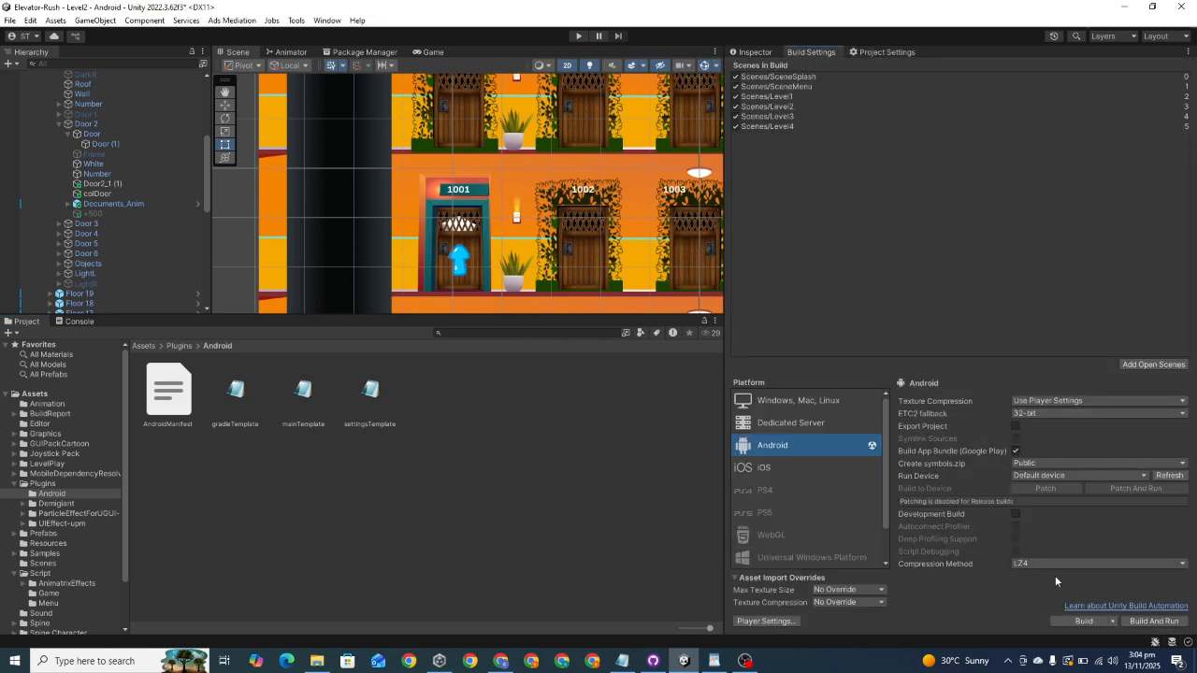
{"action": "left_click", "coordinate": [1084, 621]}
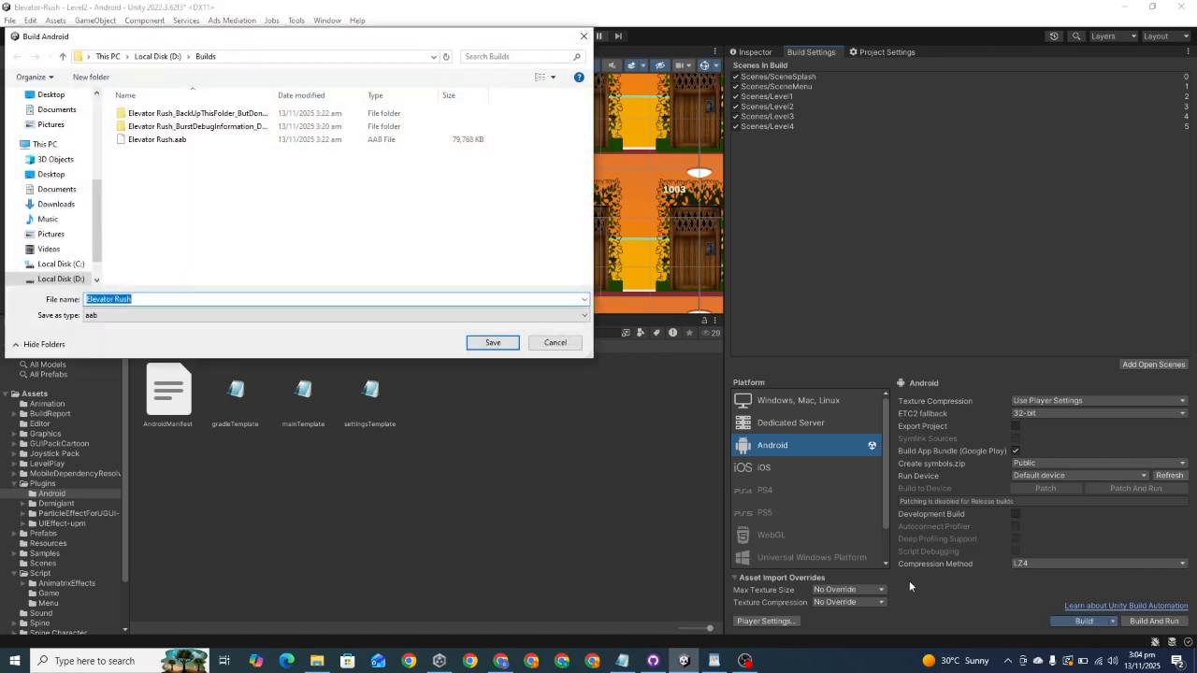
{"action": "left_click", "coordinate": [488, 345]}
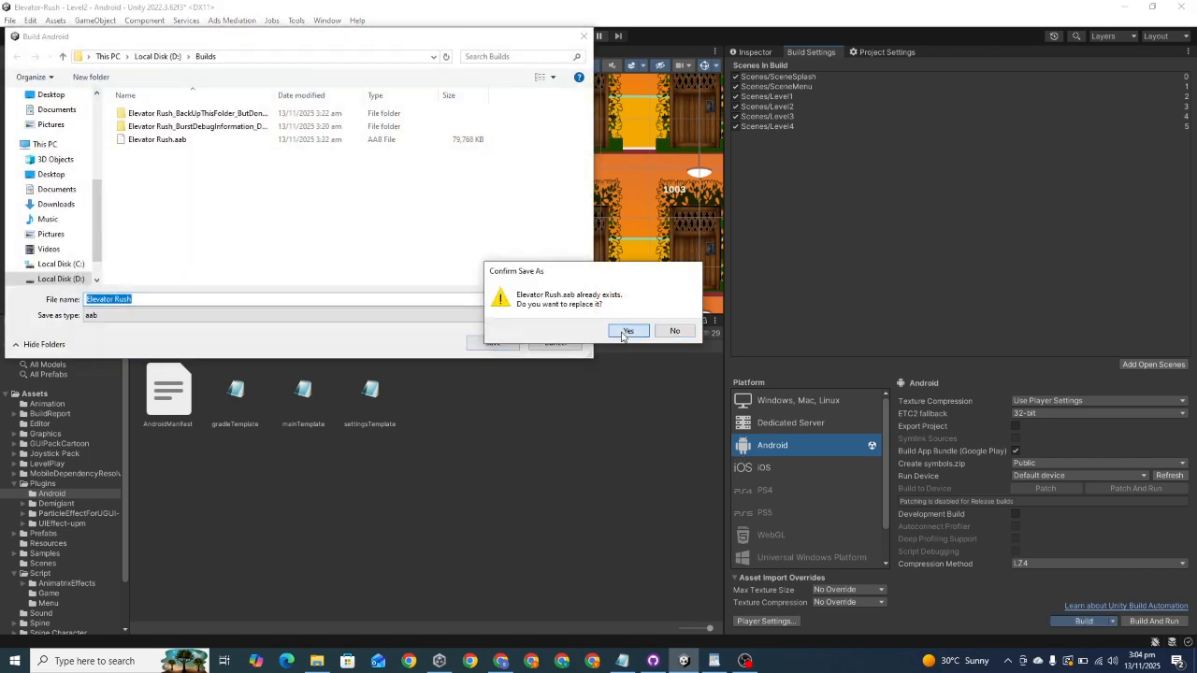
{"action": "left_click", "coordinate": [624, 333]}
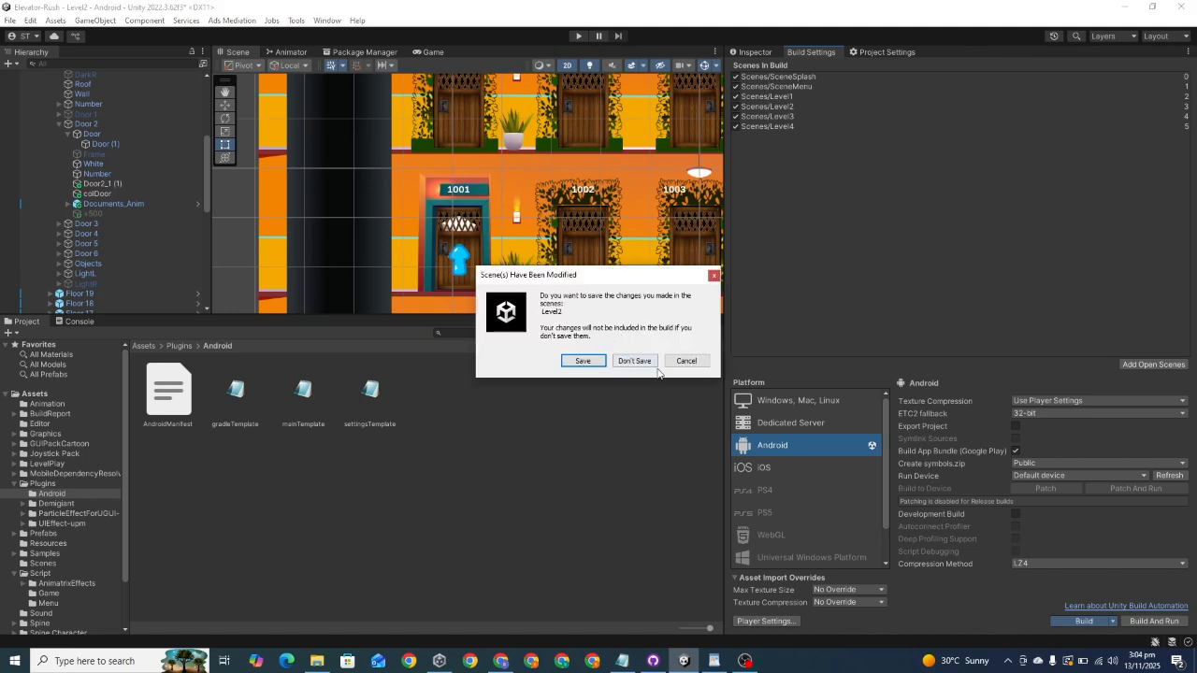
{"action": "left_click", "coordinate": [582, 361]}
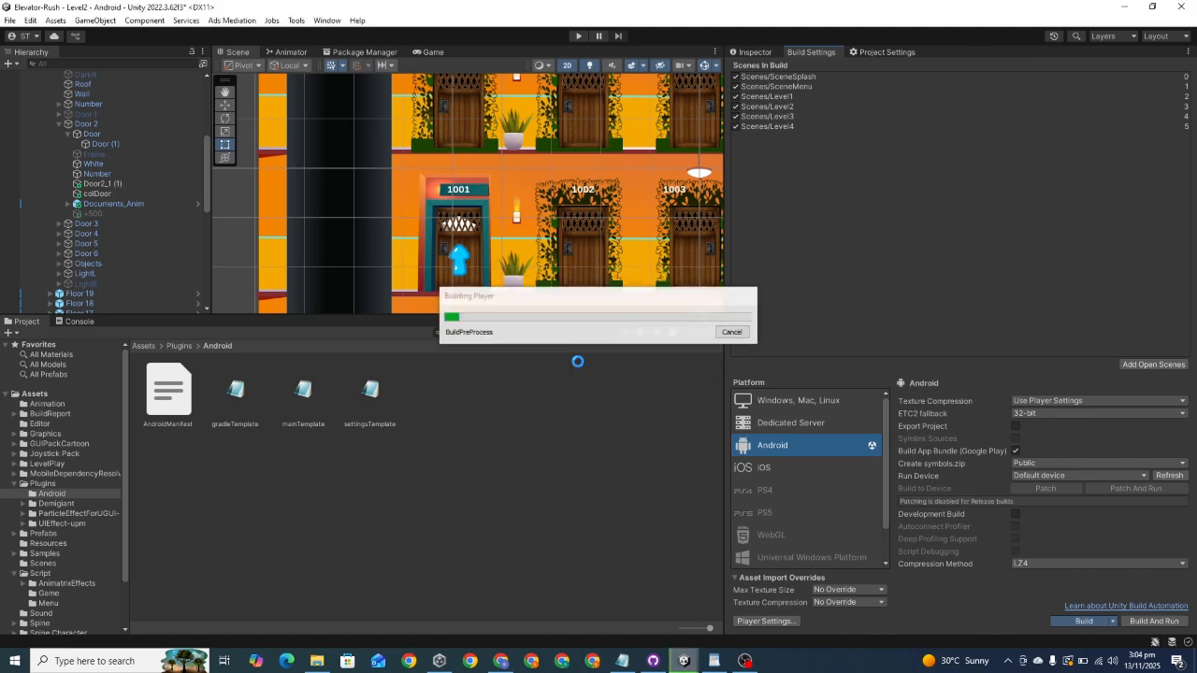
{"action": "left_click", "coordinate": [745, 661]}
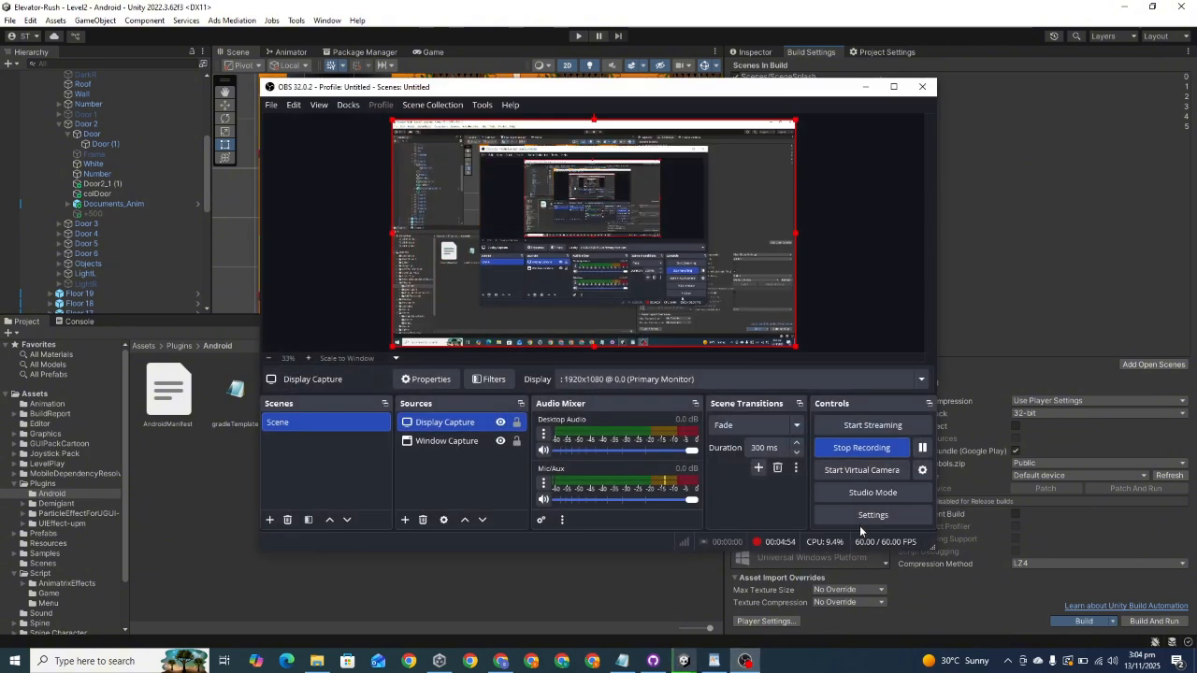
{"action": "left_click", "coordinate": [922, 449]}
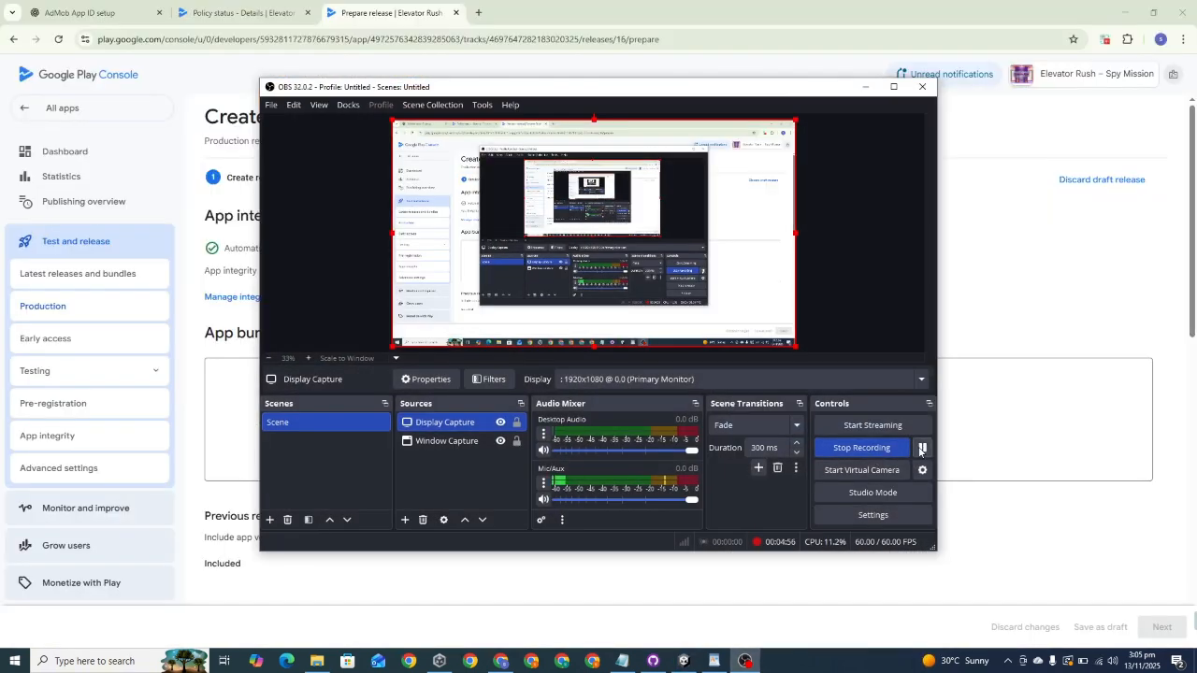
{"action": "left_click", "coordinate": [866, 86]}
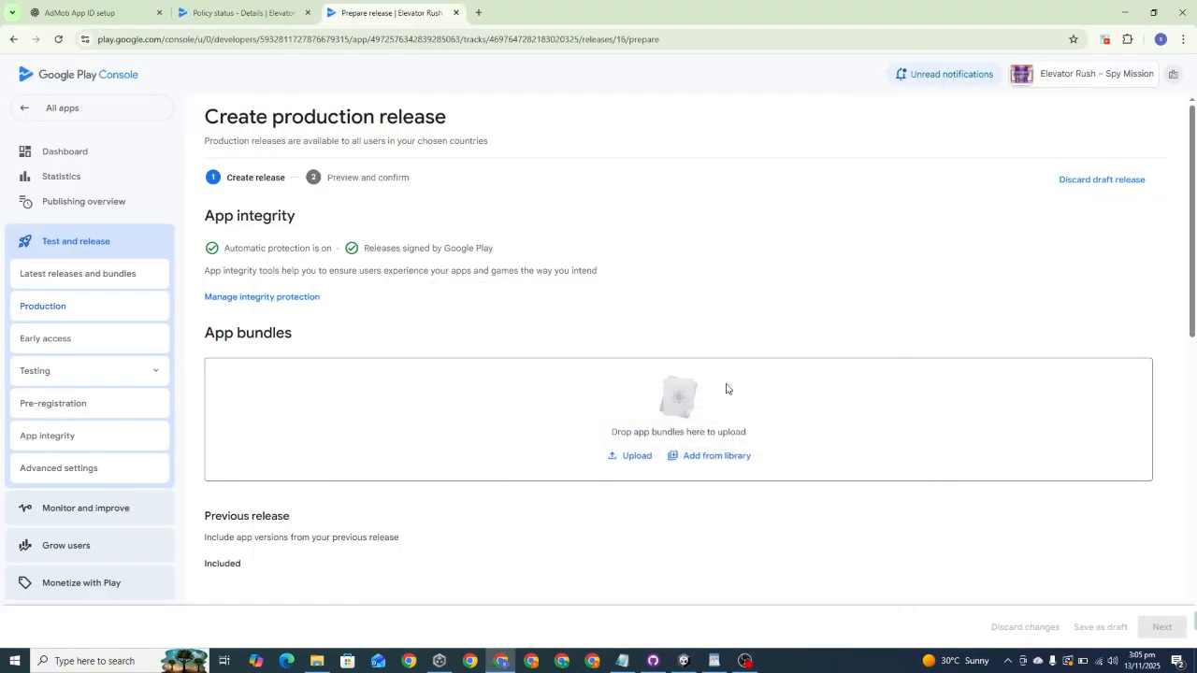
Step: Upload Elevator Rush.aab from the D:\Builds folder in File Explorer to the production release's app bundles
{"action": "left_click", "coordinate": [317, 661]}
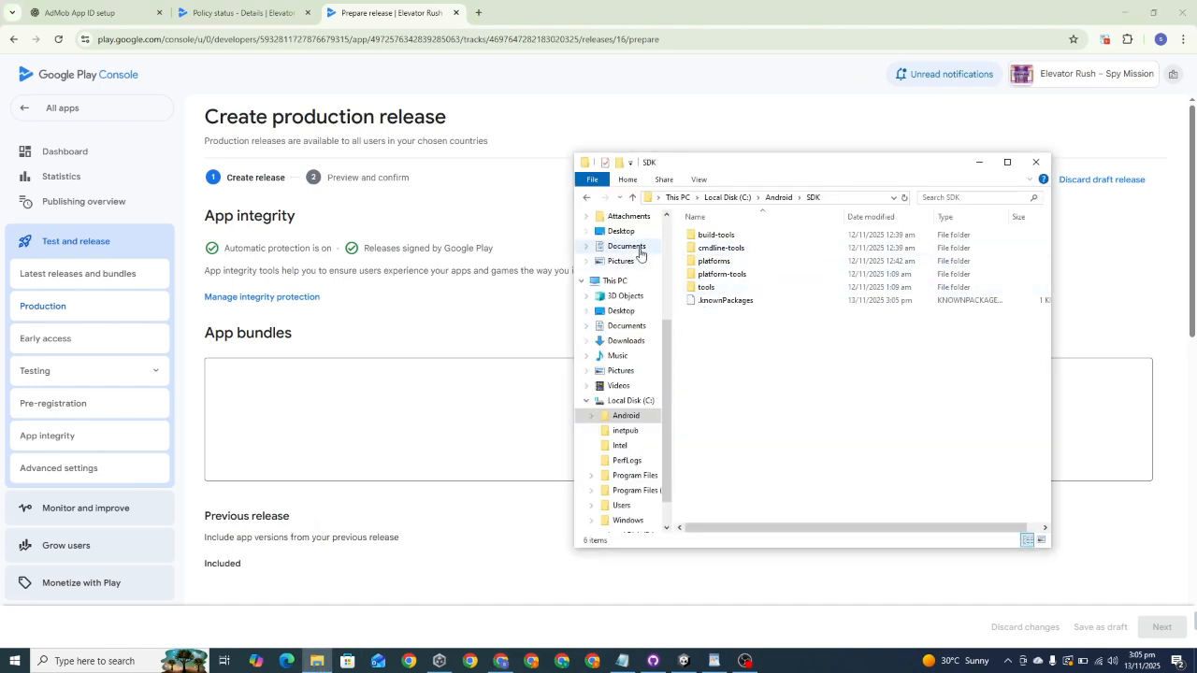
{"action": "scroll", "coordinate": [627, 506], "scroll_direction": "down", "scroll_amount": 1}
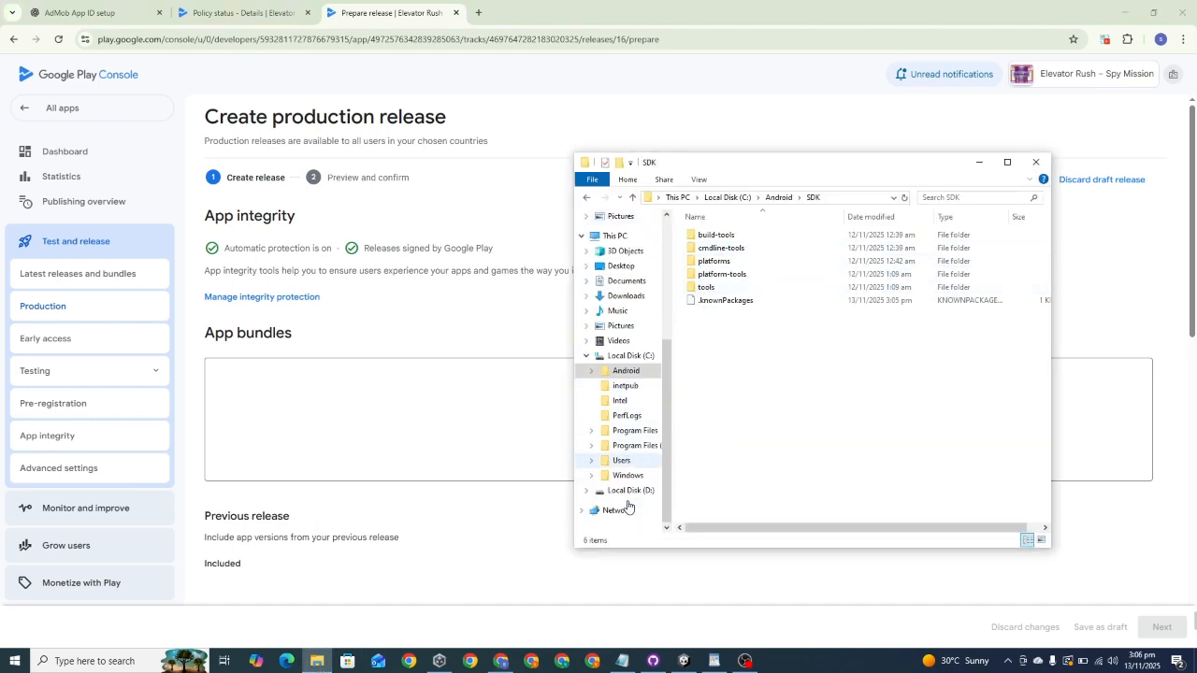
{"action": "left_click", "coordinate": [628, 490]}
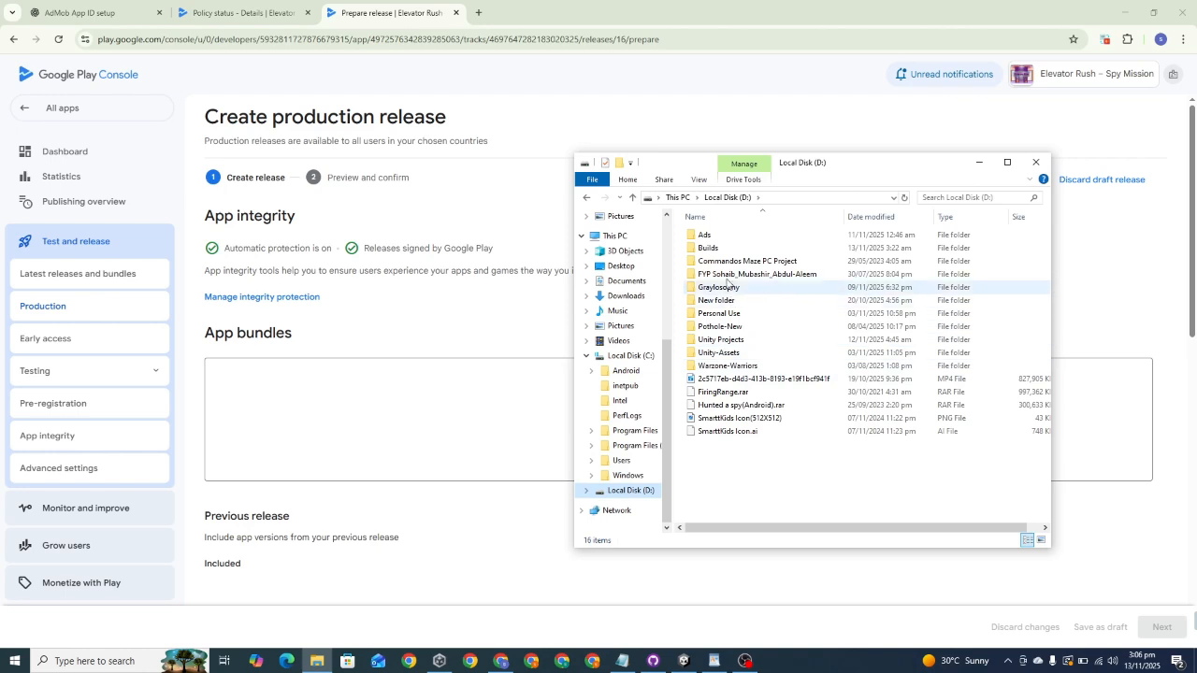
{"action": "double_click", "coordinate": [716, 248]}
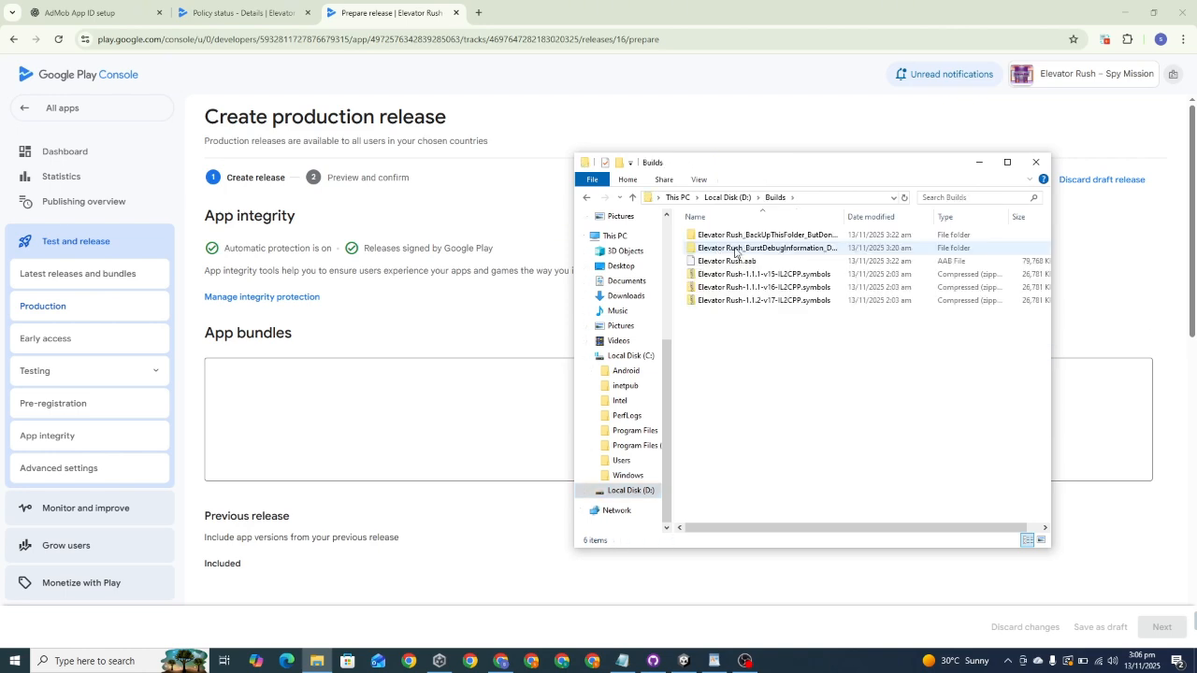
{"action": "left_click_drag", "start_coordinate": [728, 262], "coordinate": [480, 421]}
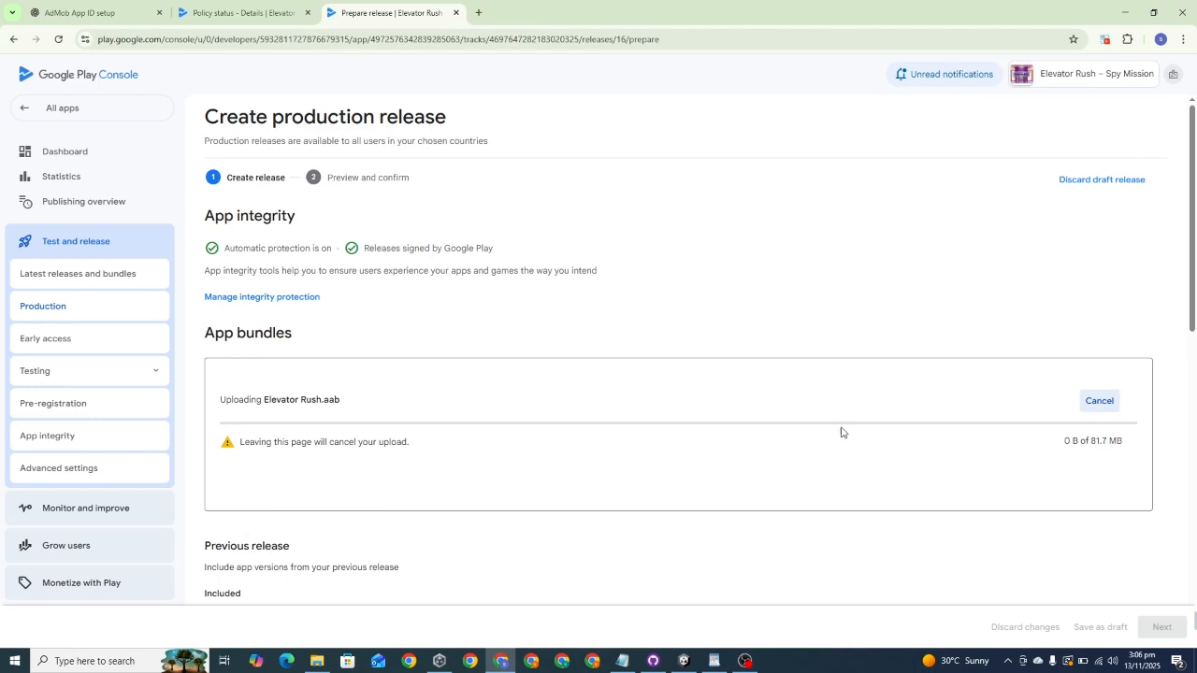
{"action": "scroll", "coordinate": [748, 434], "scroll_direction": "down", "scroll_amount": 2}
{"action": "scroll", "coordinate": [751, 433], "scroll_direction": "up", "scroll_amount": 2}
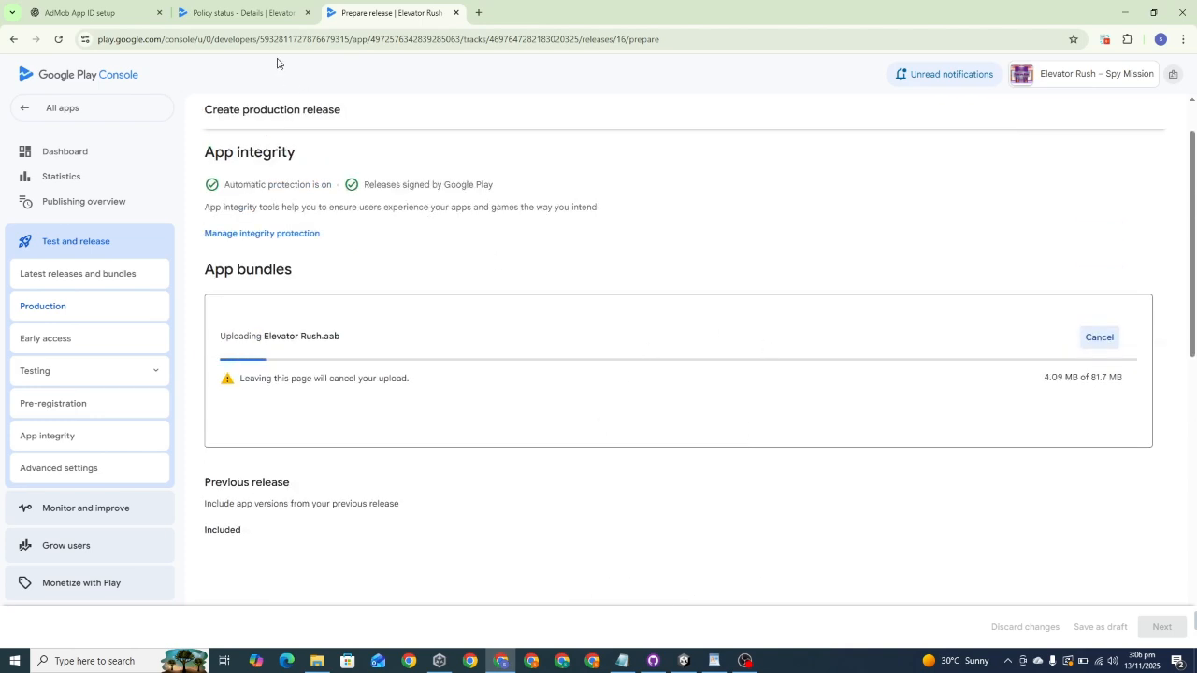
{"action": "left_click", "coordinate": [746, 661]}
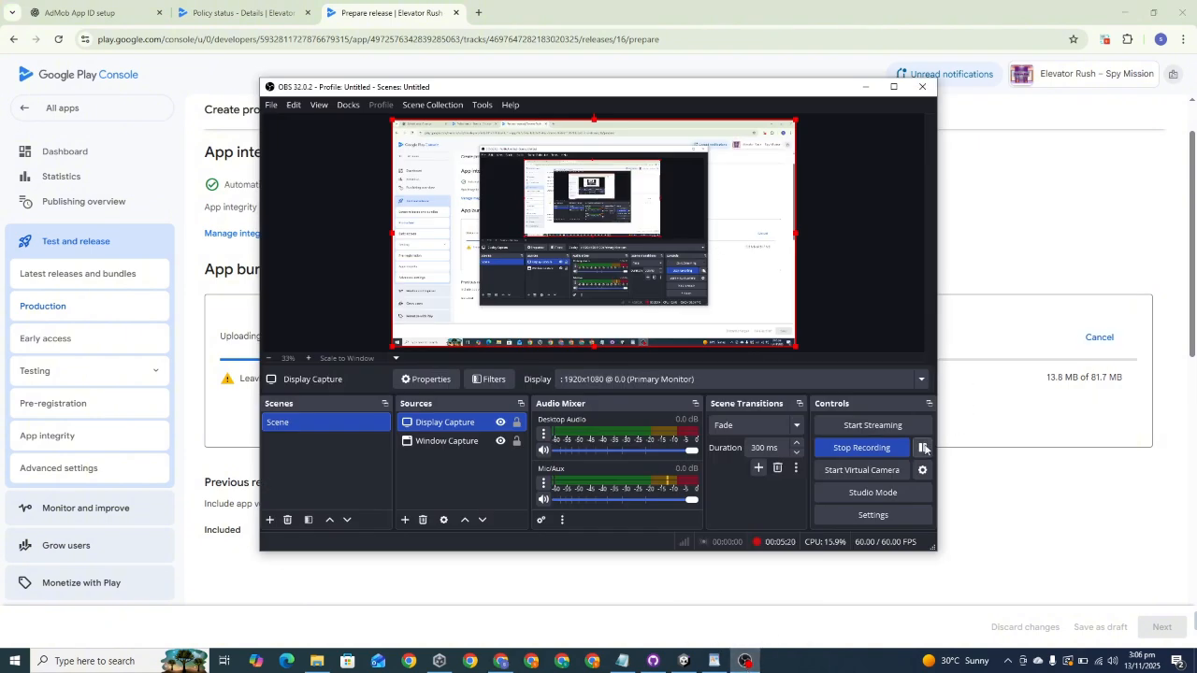
{"action": "left_click", "coordinate": [923, 448]}
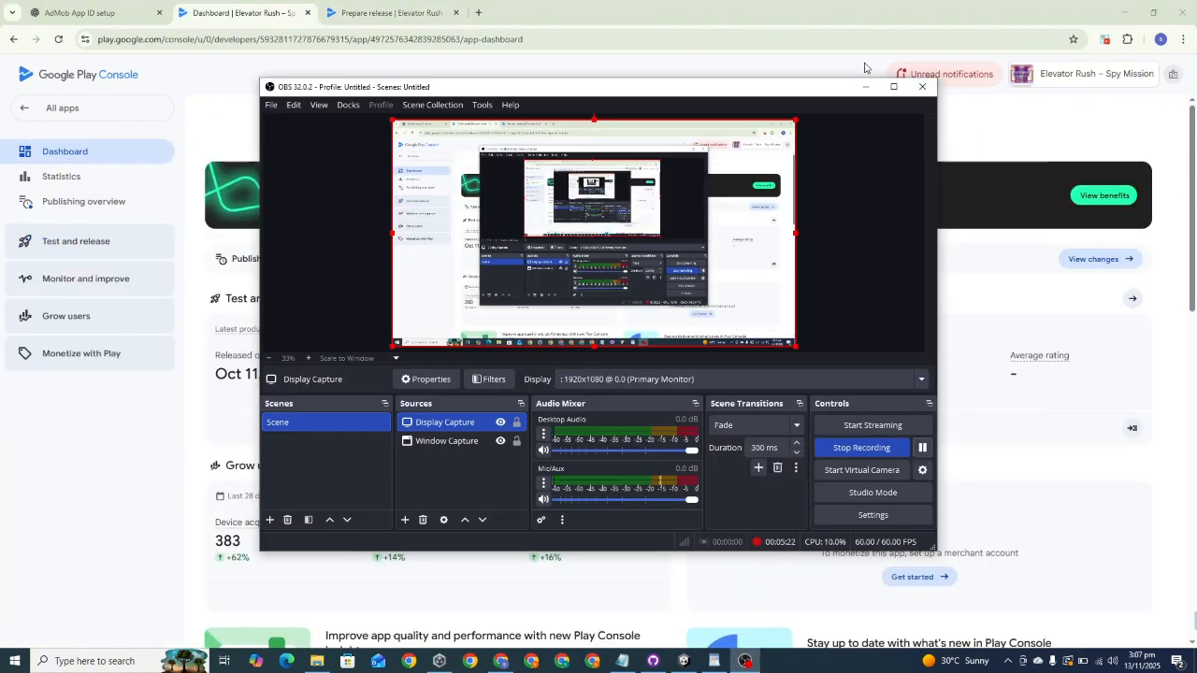
{"action": "left_click", "coordinate": [865, 86]}
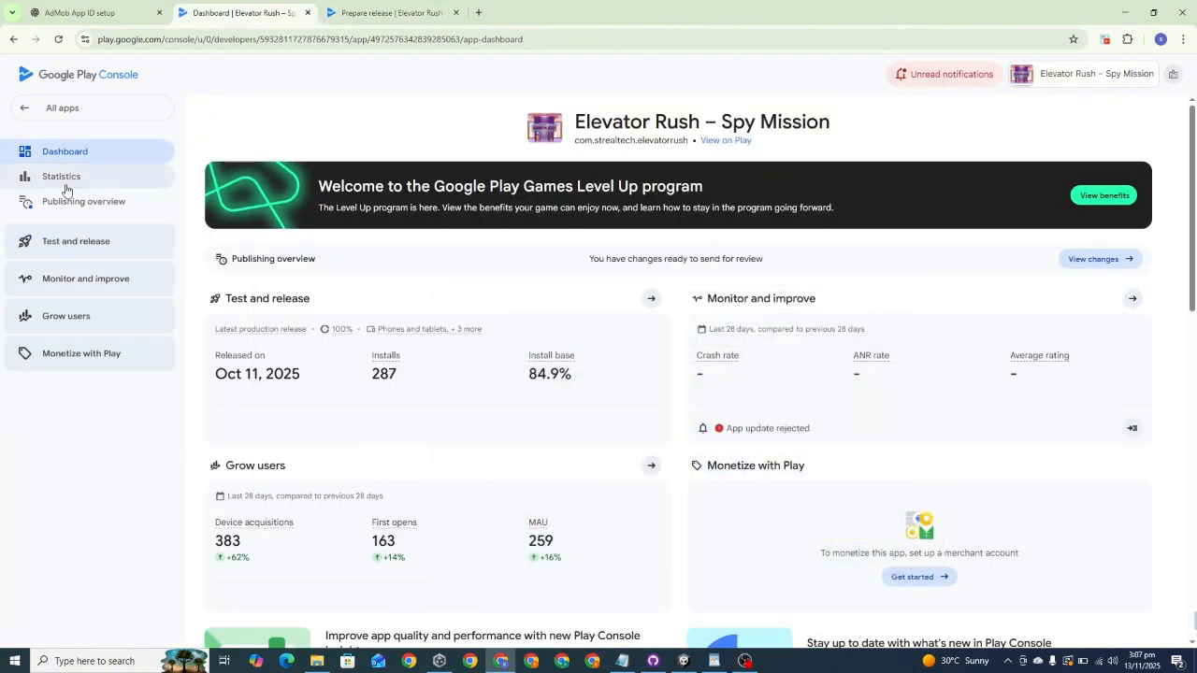
Step: Check the policy status of Elevator Rush – Spy Mission for outstanding issues and return to the app's dashboard
{"action": "left_click", "coordinate": [67, 315]}
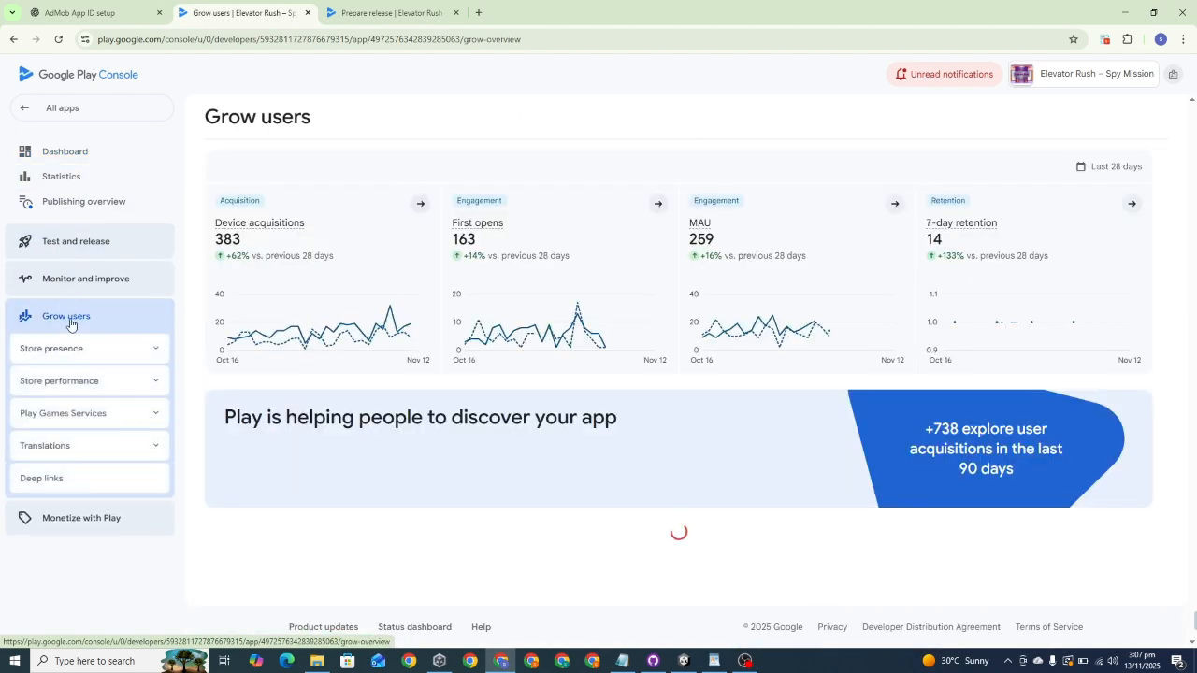
{"action": "left_click", "coordinate": [85, 281]}
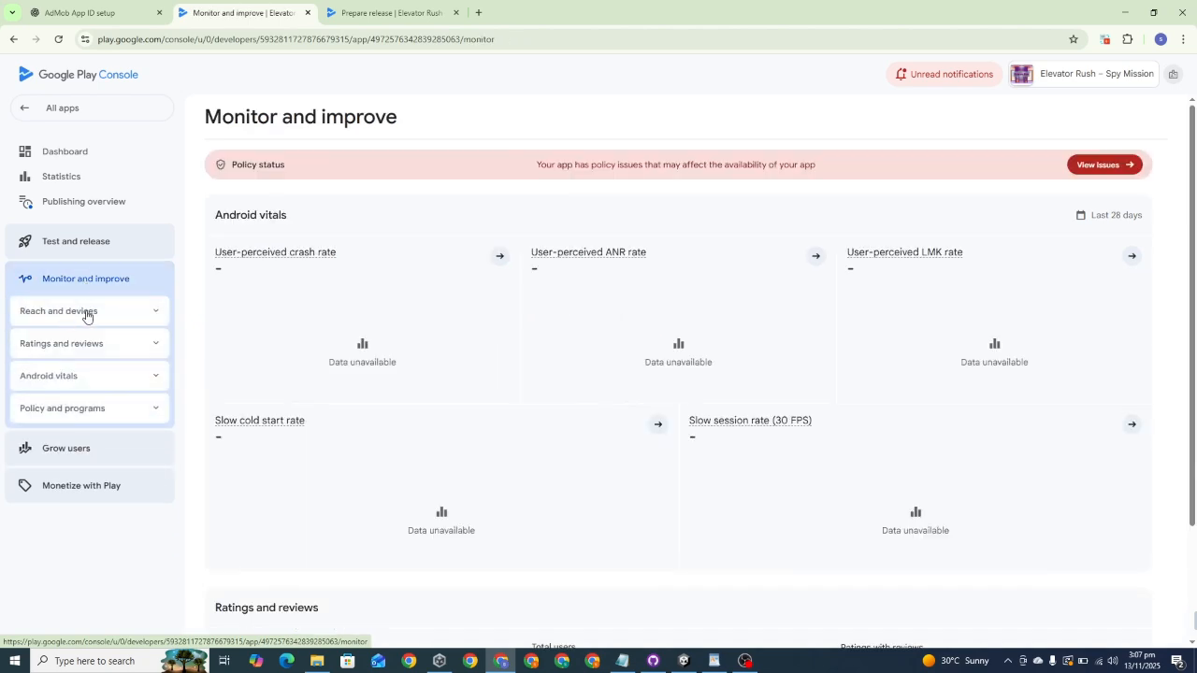
{"action": "left_click", "coordinate": [90, 409]}
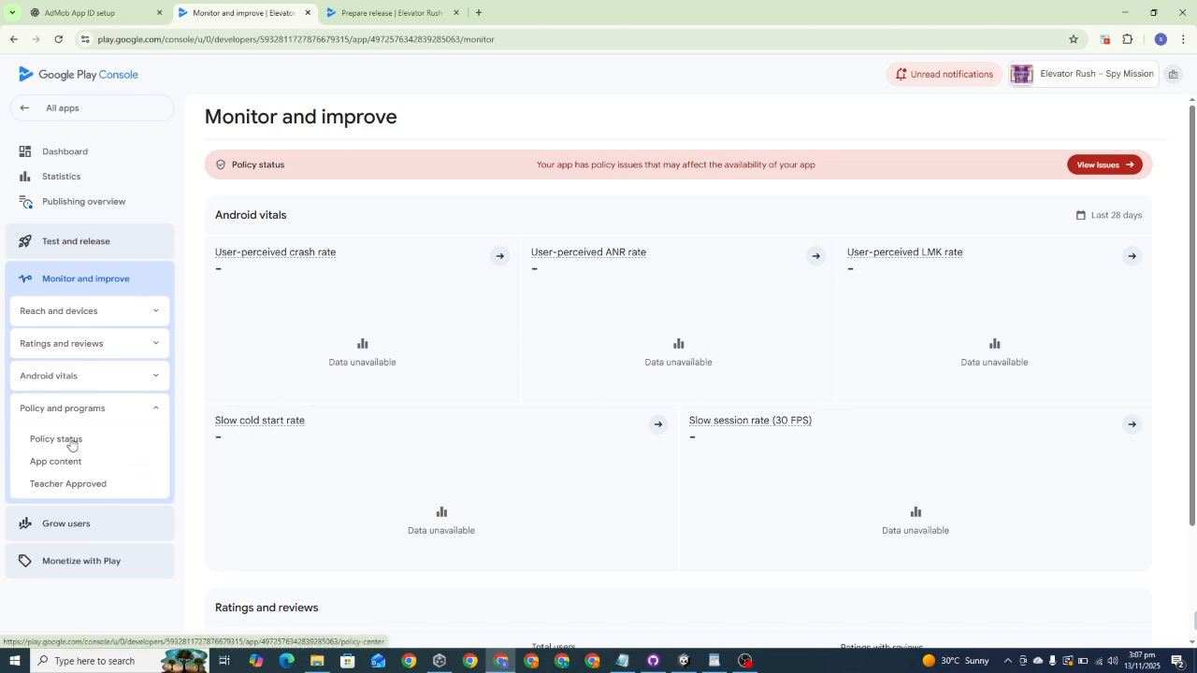
{"action": "left_click", "coordinate": [72, 441]}
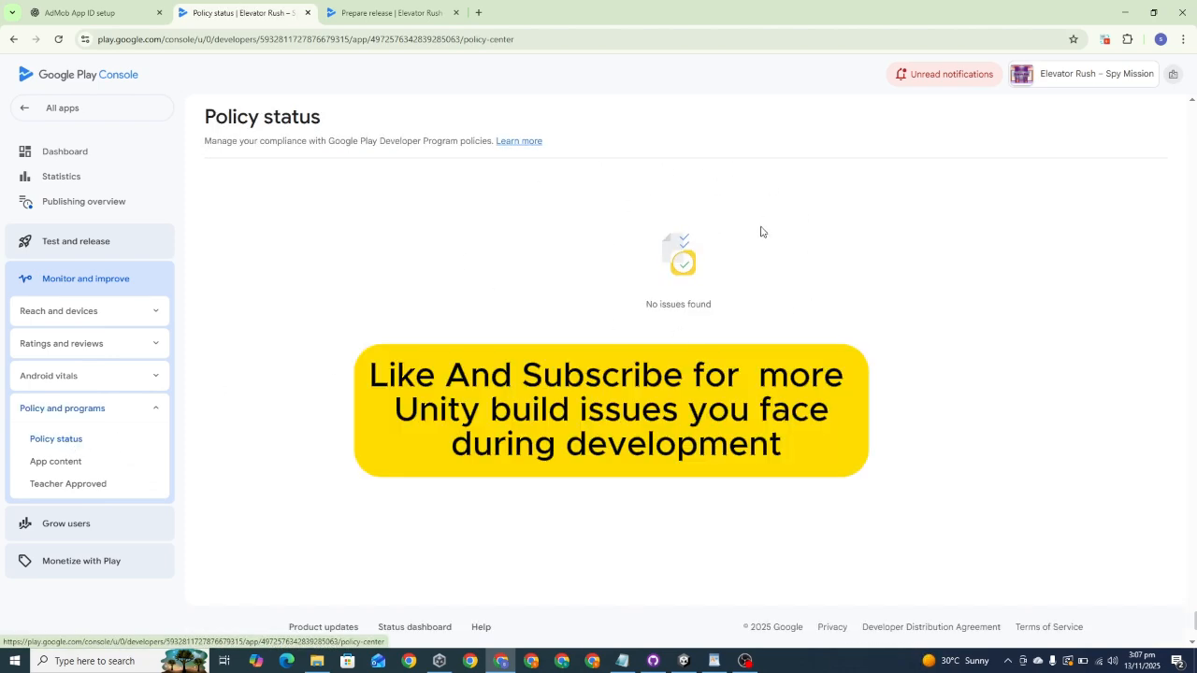
{"action": "left_click", "coordinate": [84, 154]}
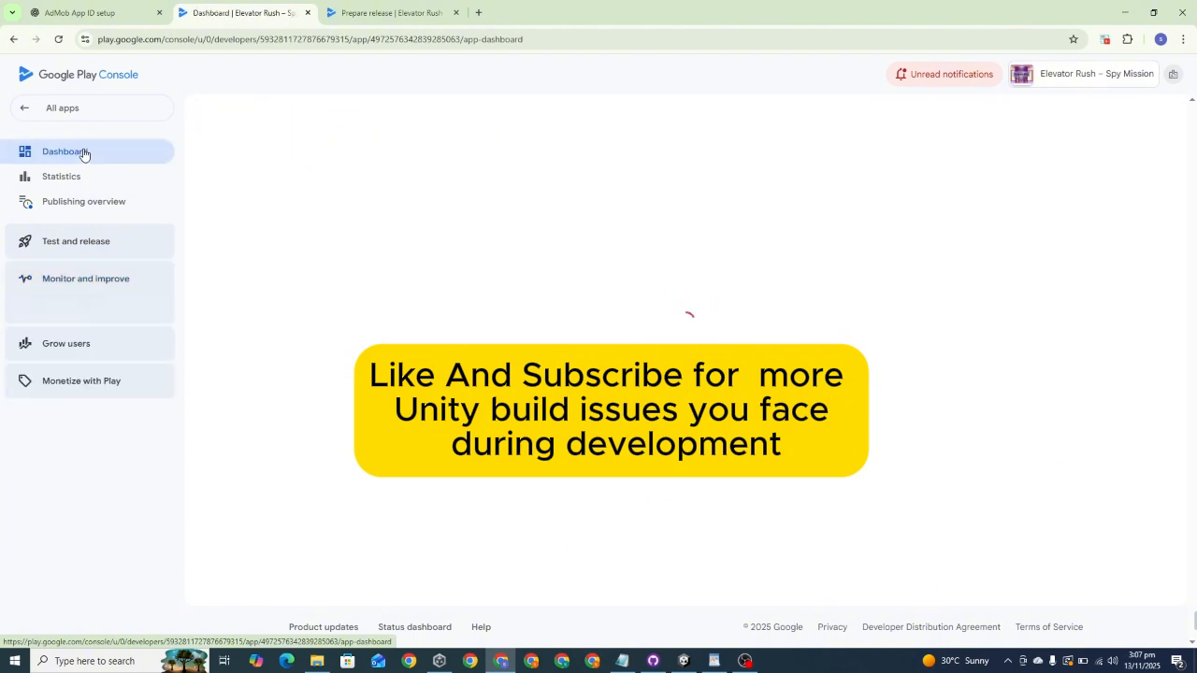